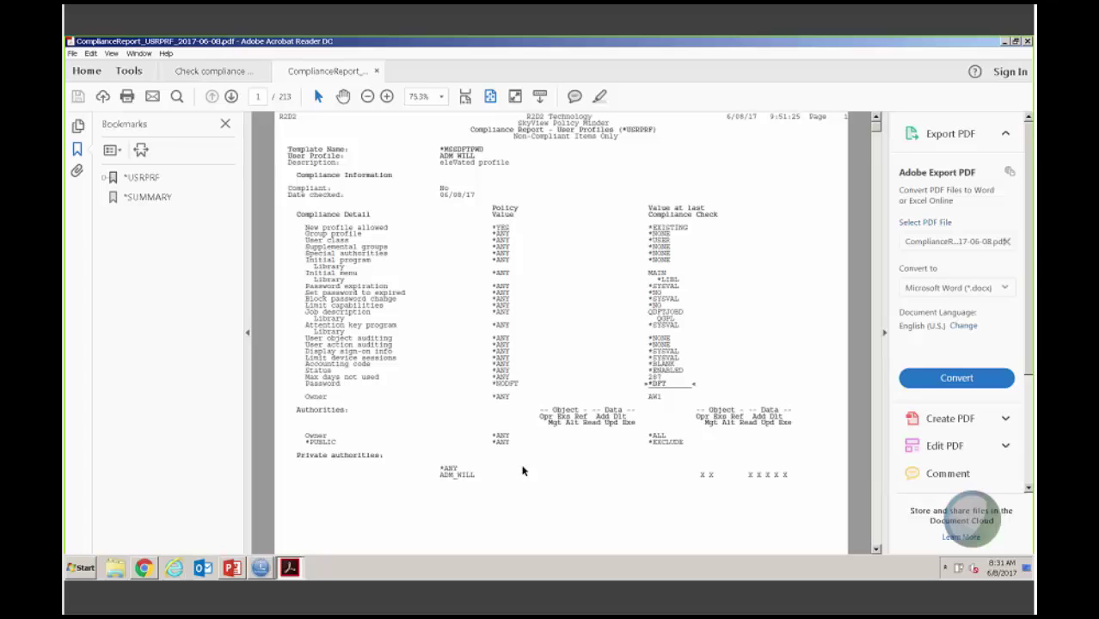
Step: Collapse the Export PDF pane, review the report's *SUMMARY and *MSSDFTPWD sections, and keep the report open
{"action": "left_click", "coordinate": [885, 336]}
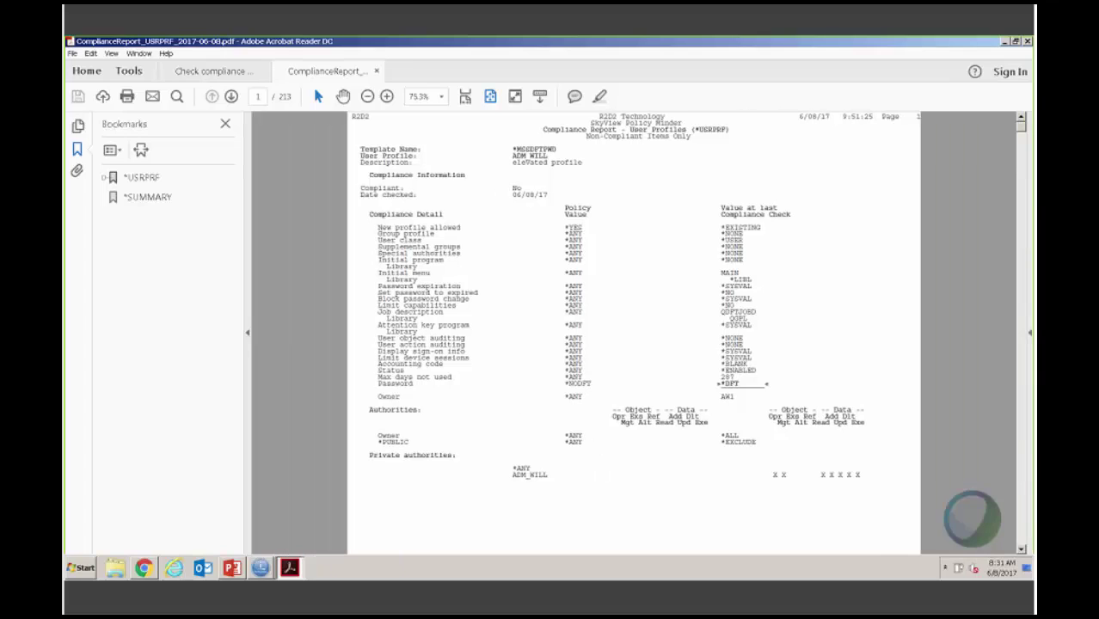
{"action": "left_click", "coordinate": [104, 178]}
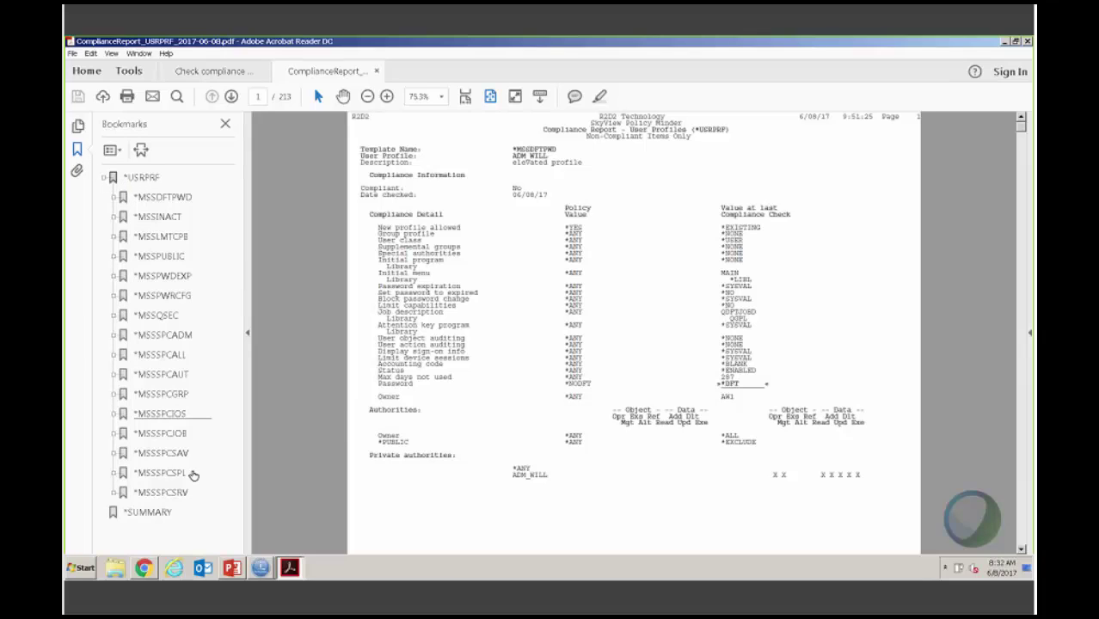
{"action": "left_click", "coordinate": [150, 512]}
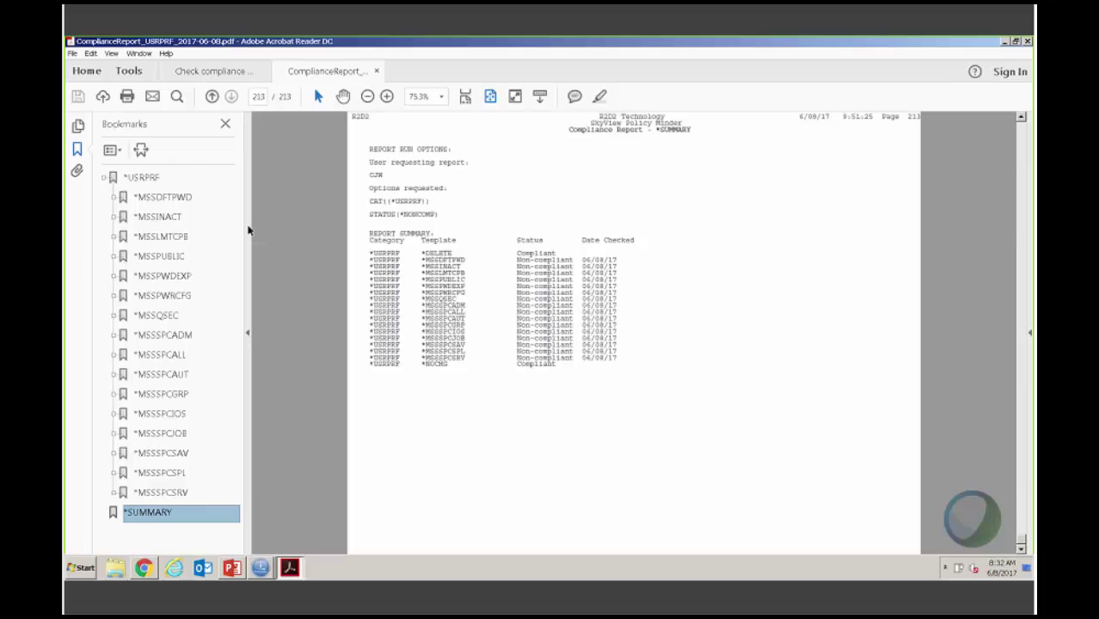
{"action": "left_click", "coordinate": [180, 201]}
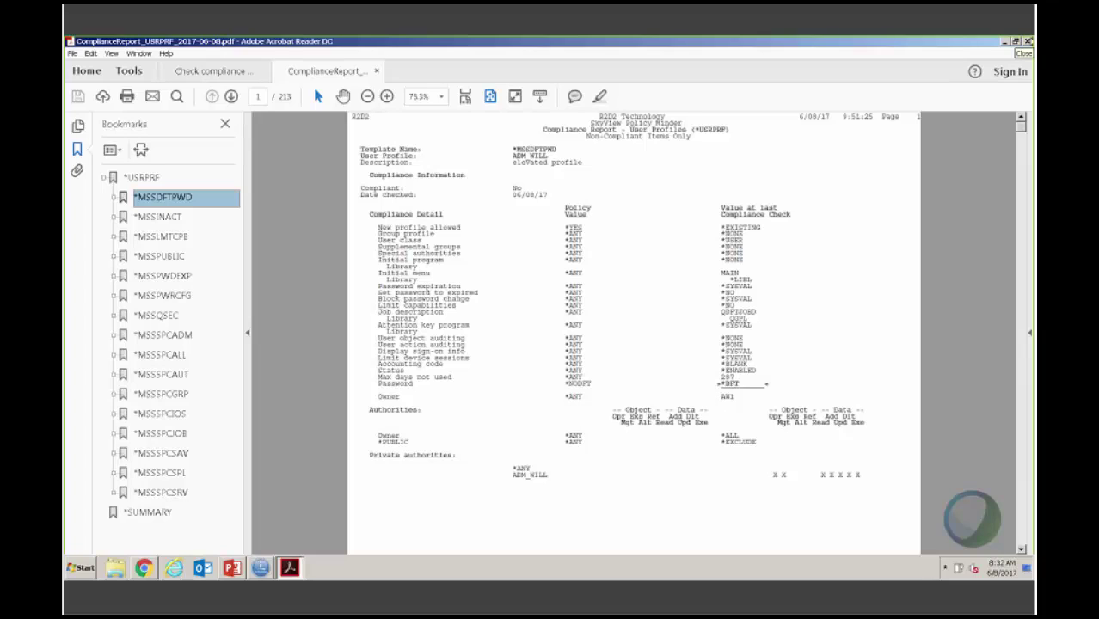
{"action": "left_click", "coordinate": [1028, 41]}
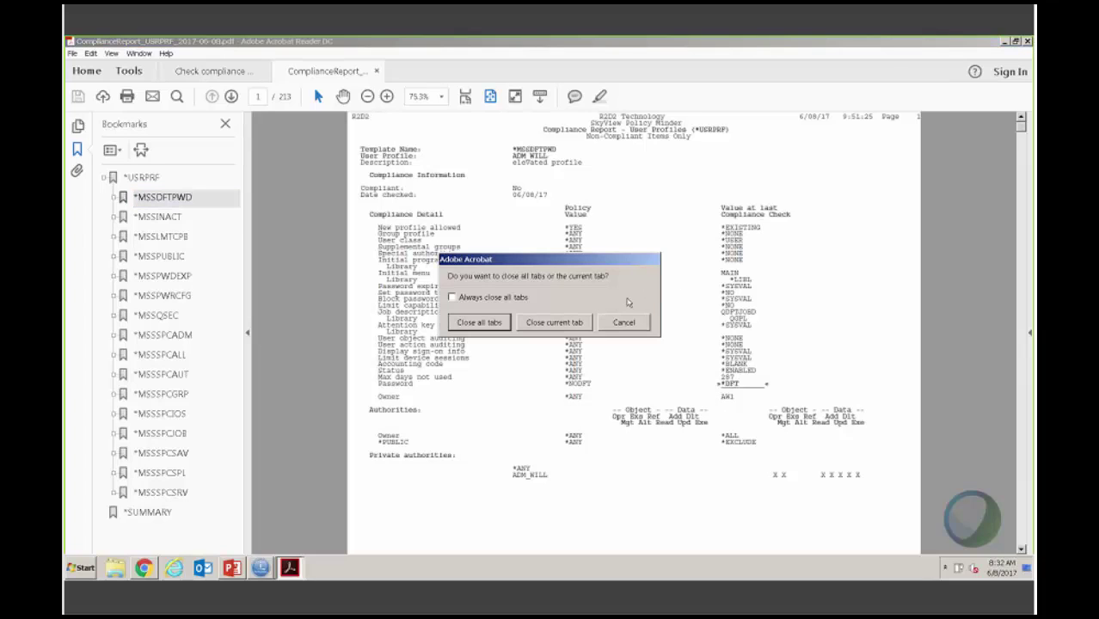
{"action": "left_click", "coordinate": [632, 322]}
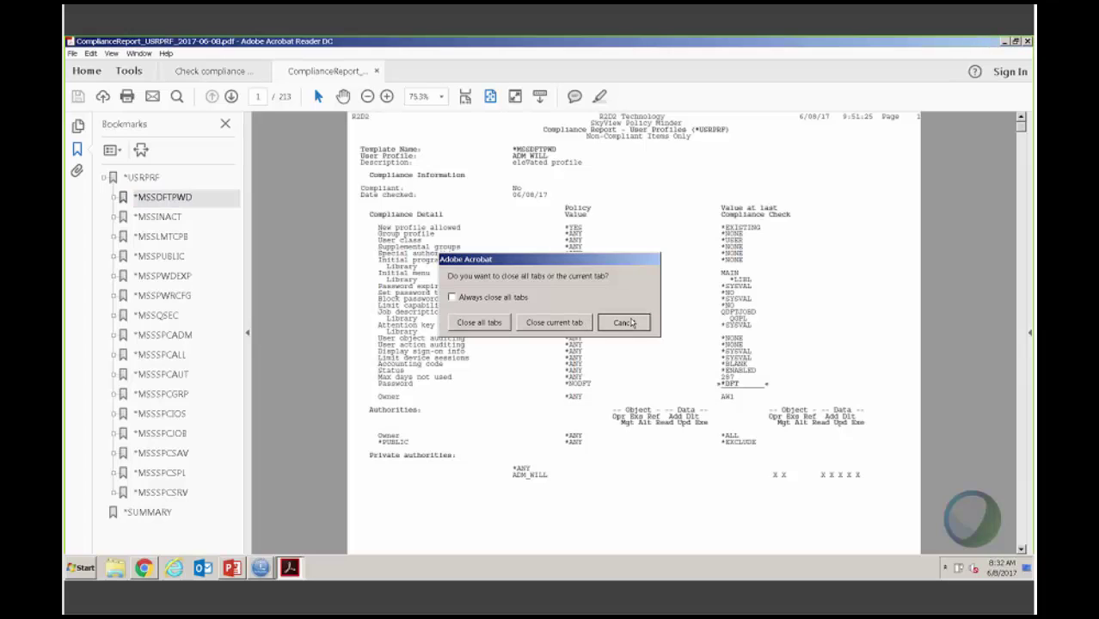
Step: Minimize the compliance report and switch to the Policy Minder web console in Chrome
{"action": "left_click", "coordinate": [1003, 41]}
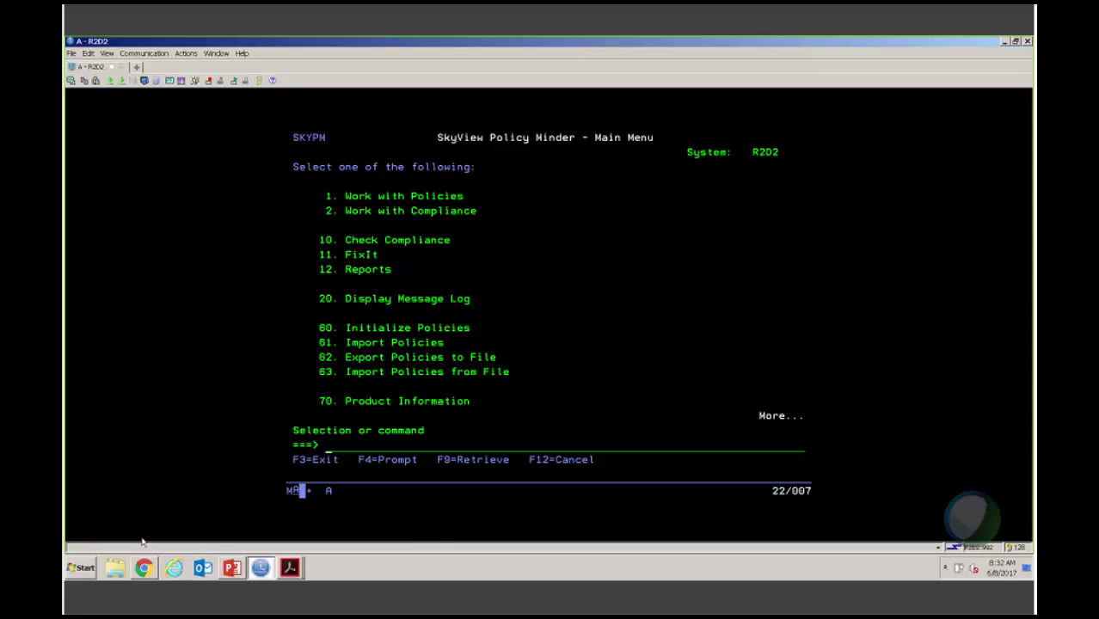
{"action": "left_click", "coordinate": [143, 567]}
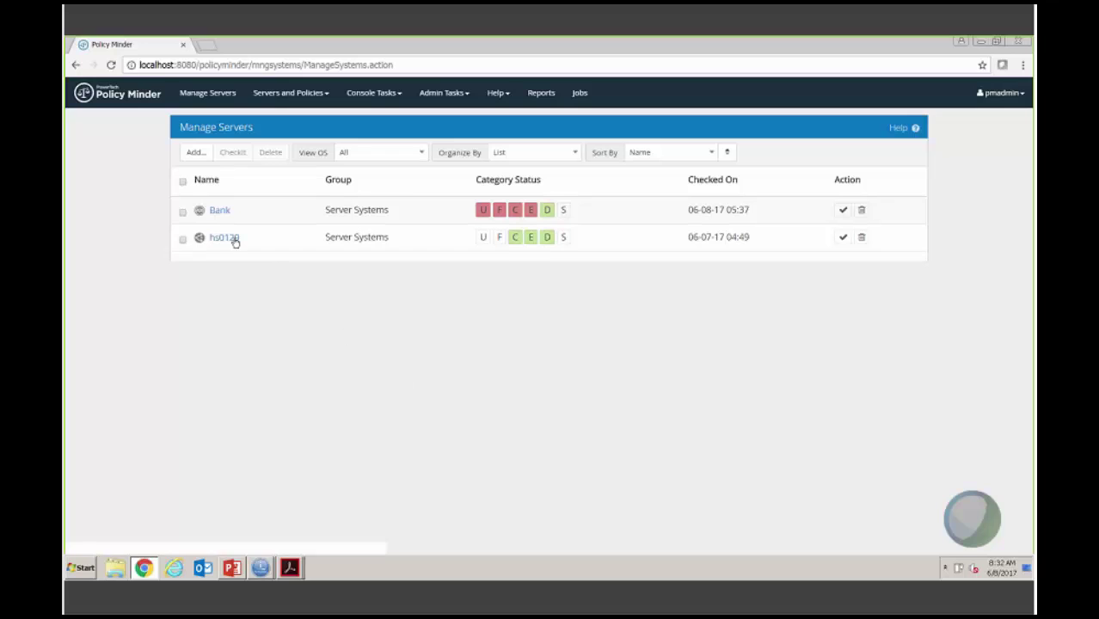
Step: Log back in with the admin username and password to reload the Manage Servers list
{"action": "left_click", "coordinate": [232, 95]}
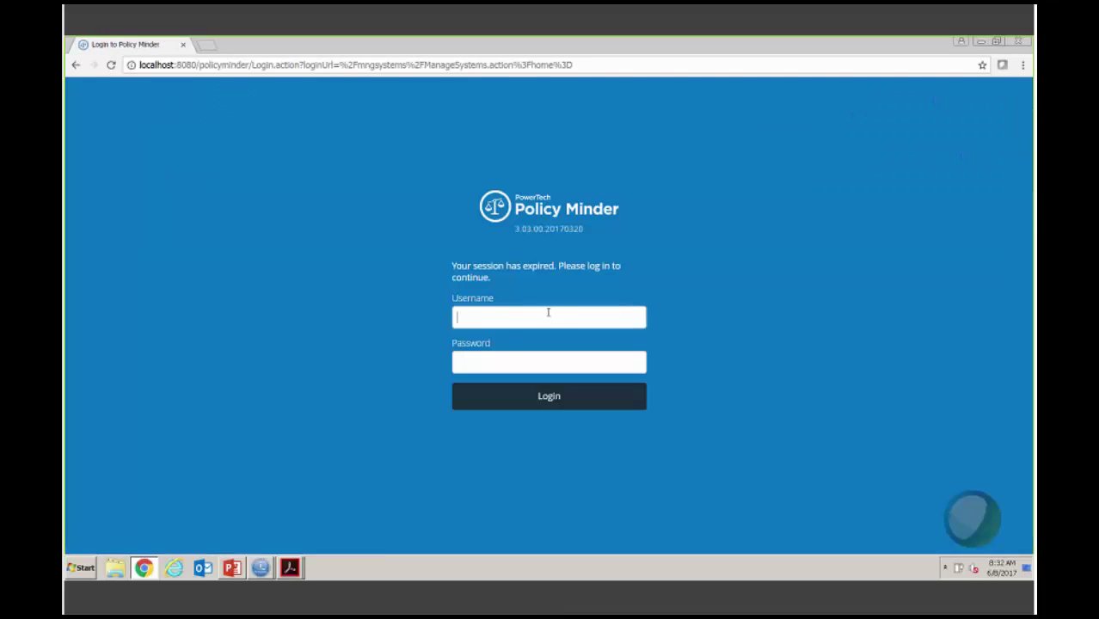
{"action": "type", "text": "pmadmin*******"}
{"action": "key", "text": "Return"}
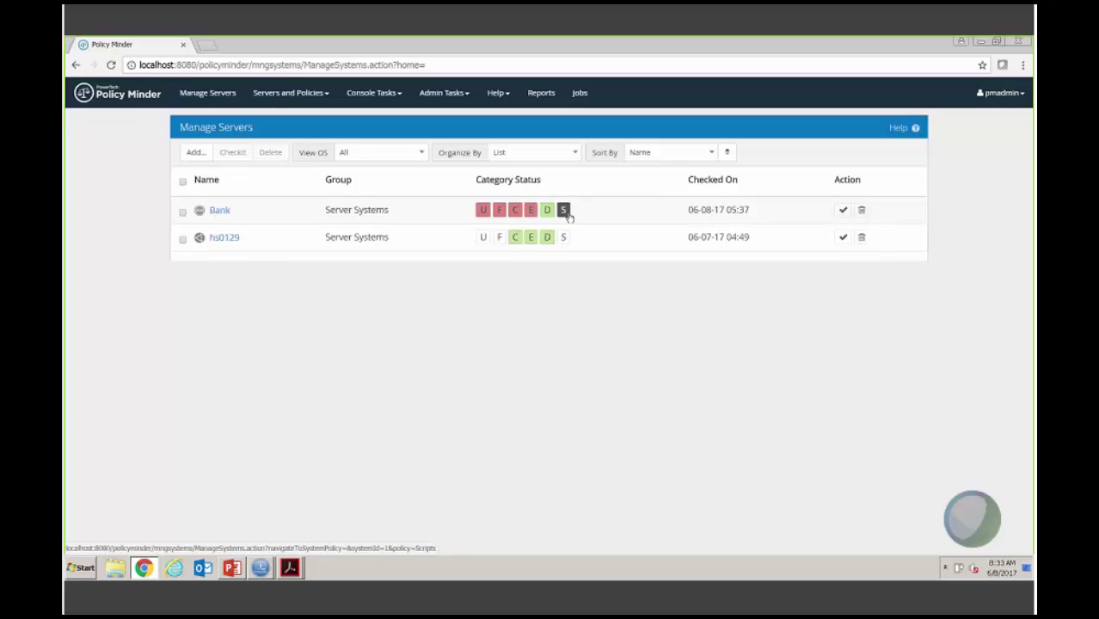
Step: Open Bank's user account templates, select them all, and bring up the Duplicate UIDs template
{"action": "left_click", "coordinate": [483, 210]}
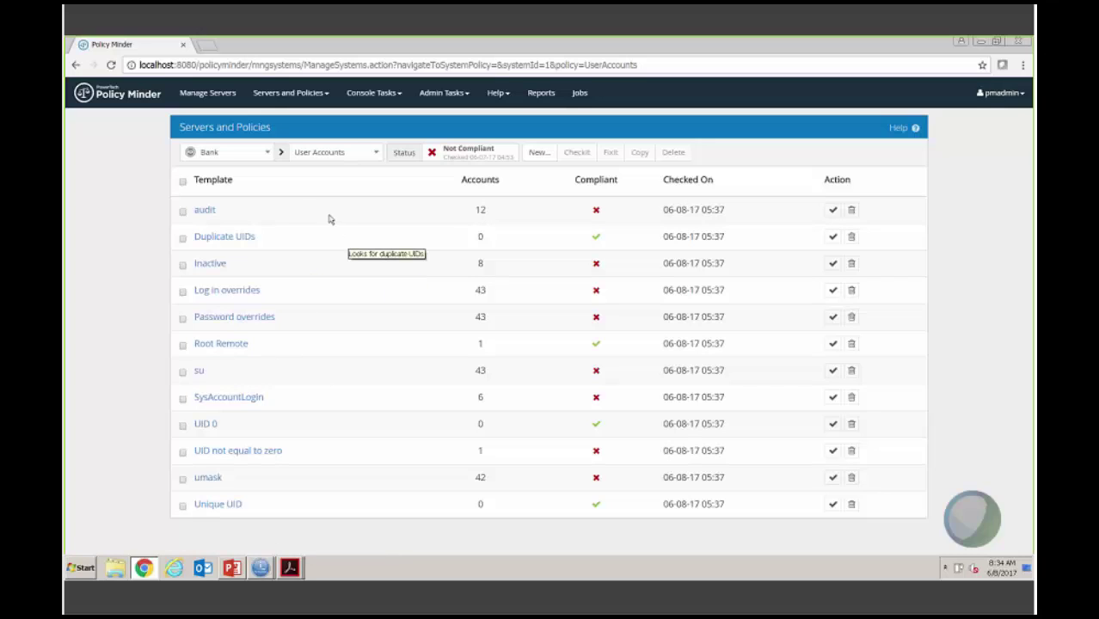
{"action": "left_click", "coordinate": [182, 184]}
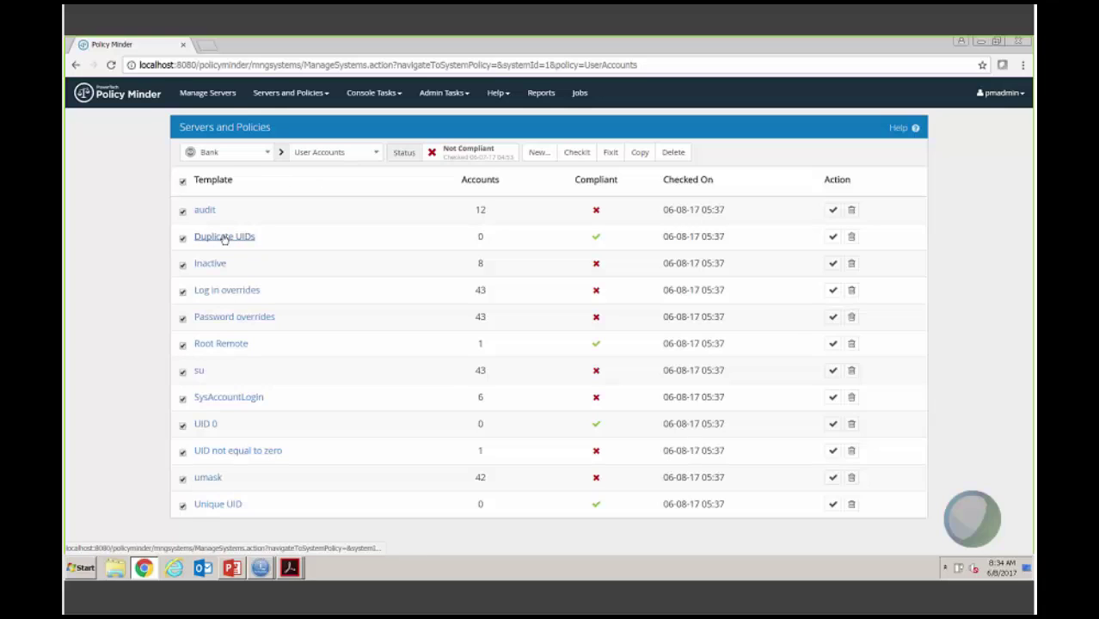
{"action": "left_click", "coordinate": [224, 238]}
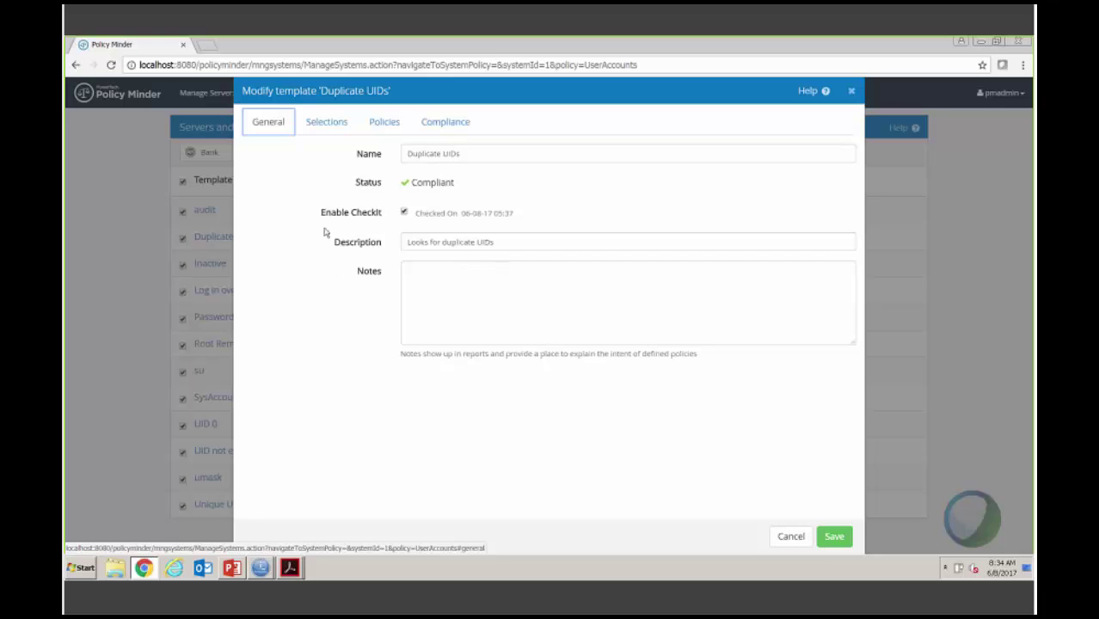
Step: Inspect the Duplicate UIDs selection criteria and compliance results, then cancel without saving
{"action": "left_click", "coordinate": [332, 127]}
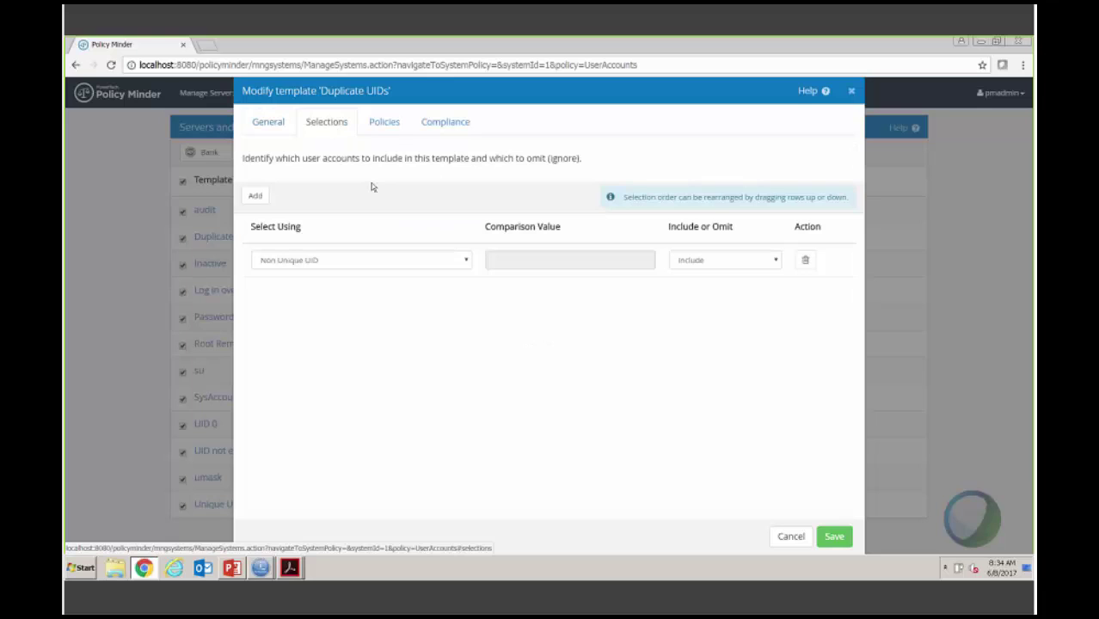
{"action": "left_click", "coordinate": [466, 263]}
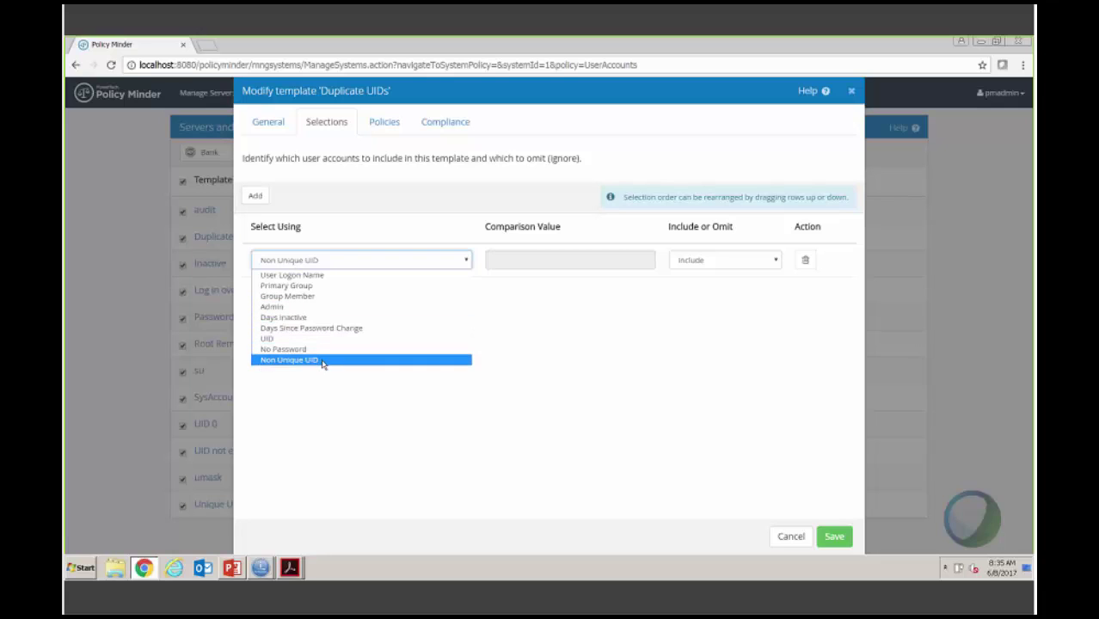
{"action": "left_click", "coordinate": [340, 436]}
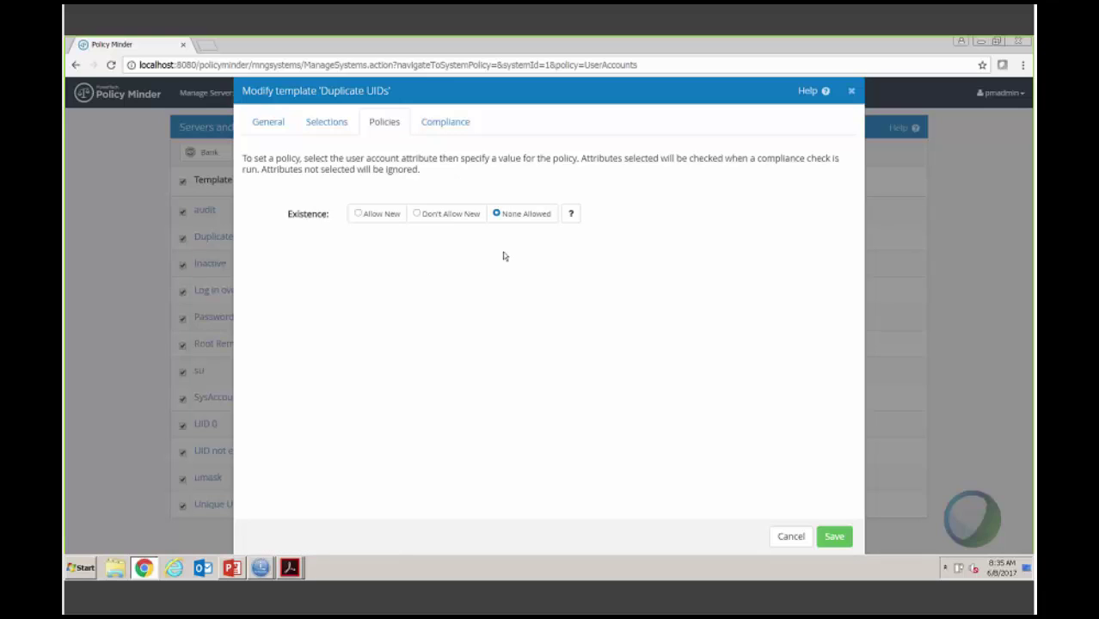
{"action": "left_click", "coordinate": [427, 128]}
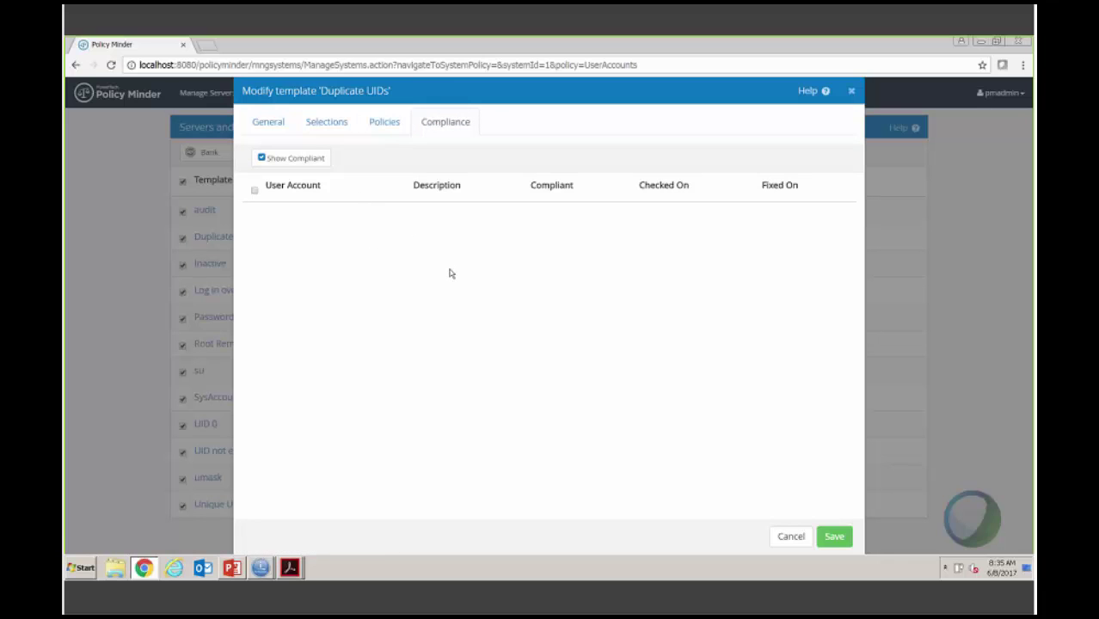
{"action": "left_click", "coordinate": [791, 537]}
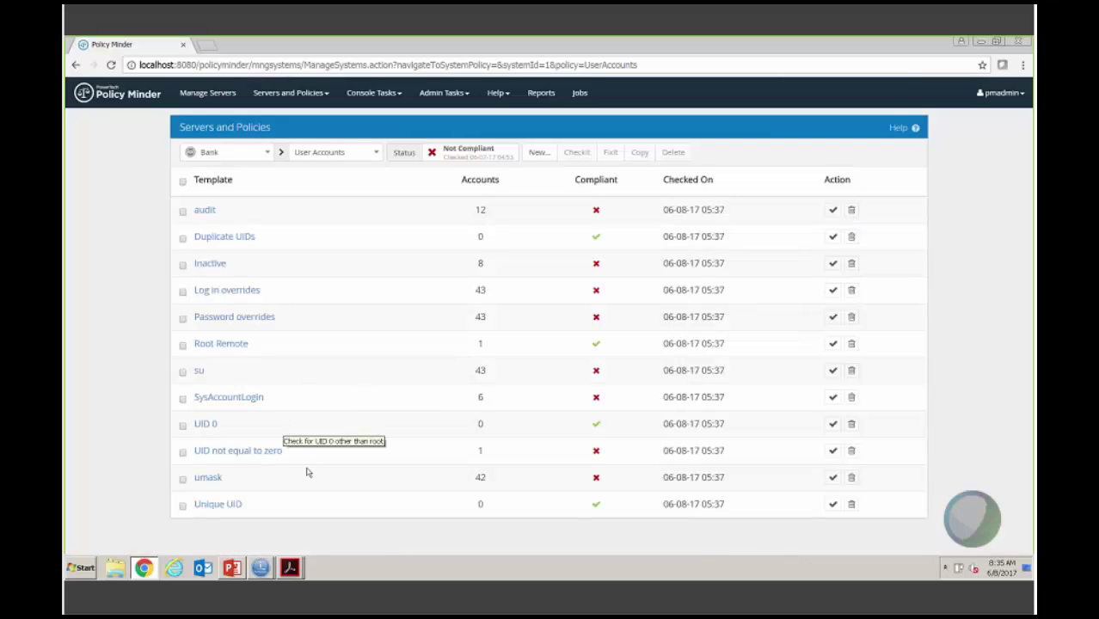
{"action": "left_click", "coordinate": [230, 459]}
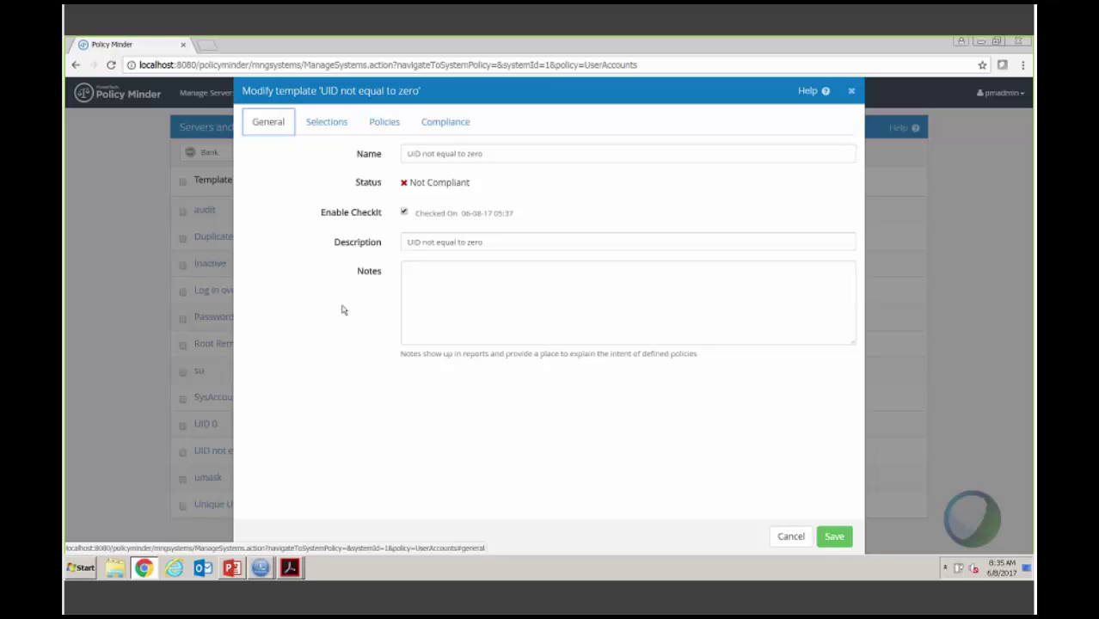
{"action": "left_click", "coordinate": [340, 126]}
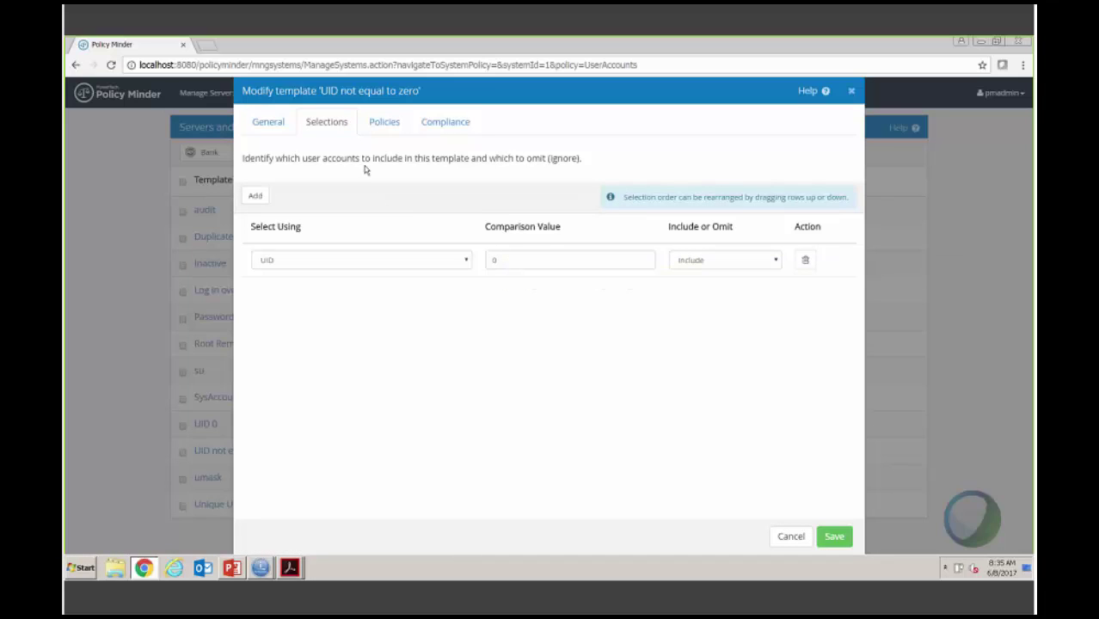
{"action": "left_click", "coordinate": [381, 126]}
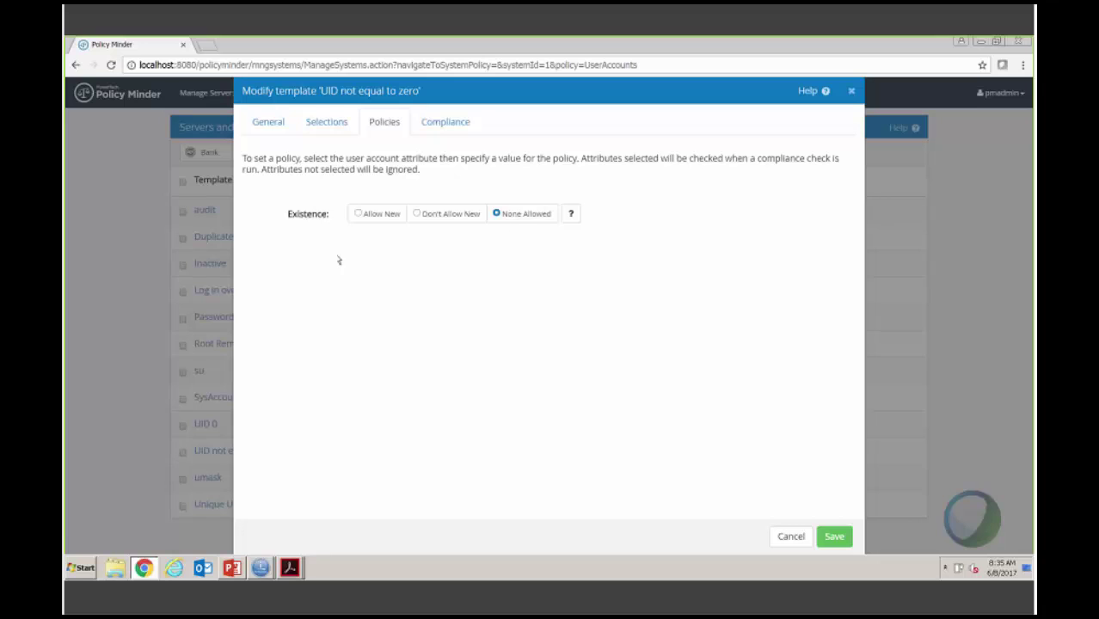
{"action": "left_click", "coordinate": [452, 127]}
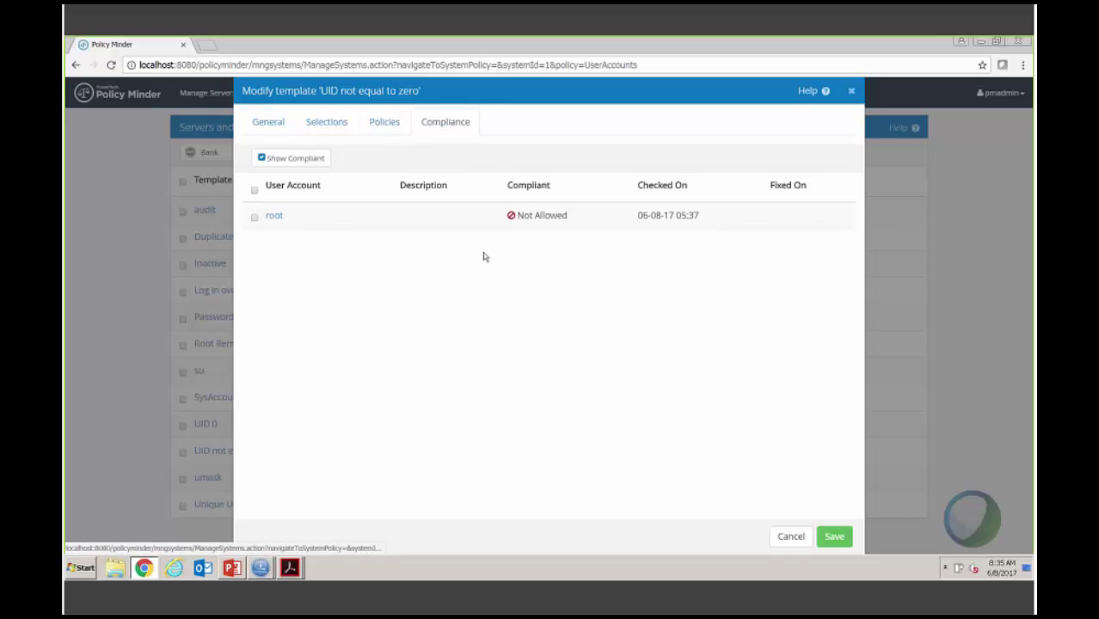
{"action": "left_click", "coordinate": [273, 219]}
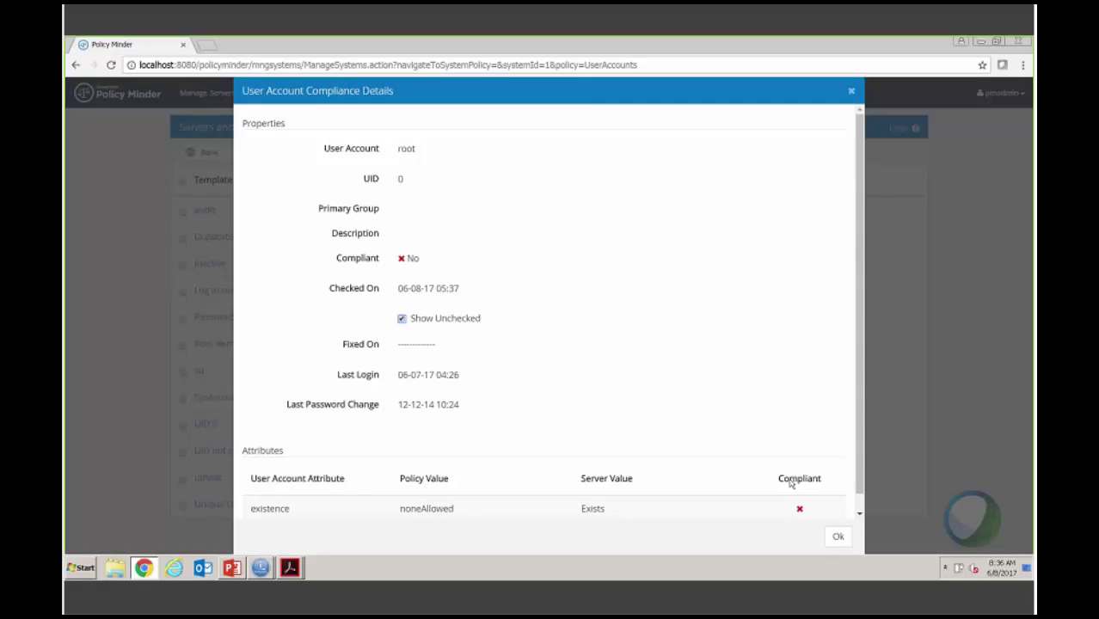
{"action": "left_click", "coordinate": [838, 538]}
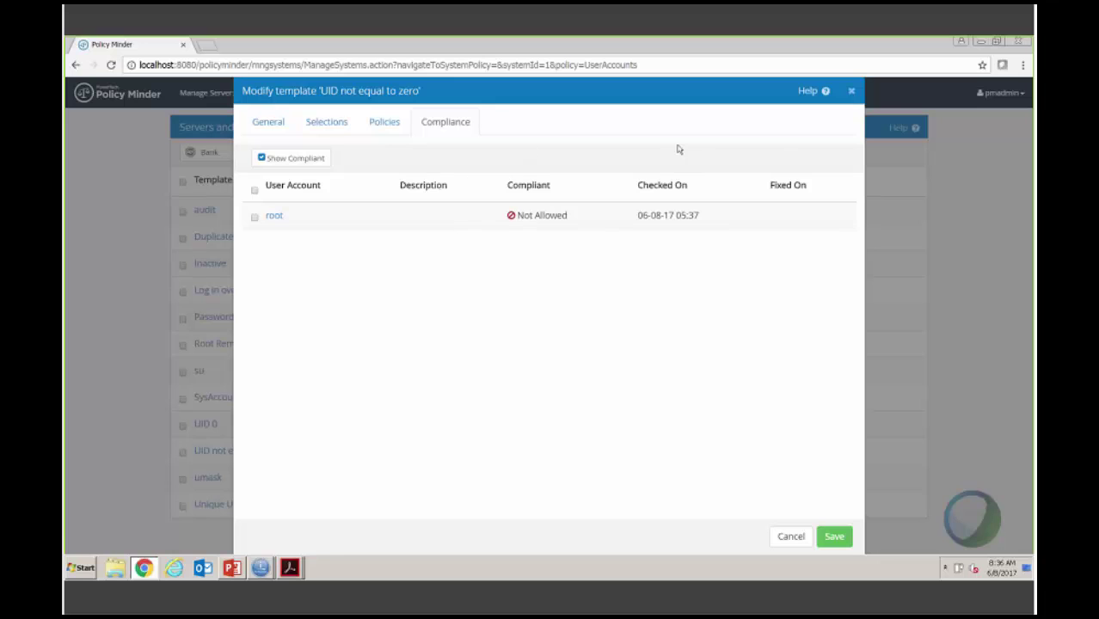
{"action": "left_click", "coordinate": [852, 92]}
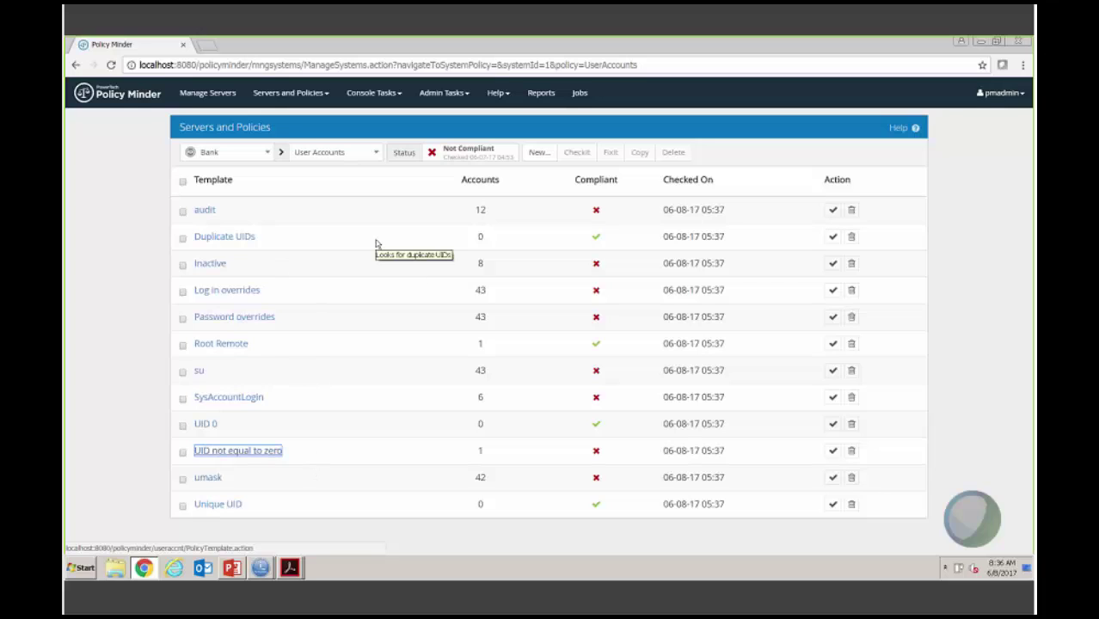
Step: Switch Bank's template list to Files policies and open the SUID template
{"action": "left_click", "coordinate": [377, 154]}
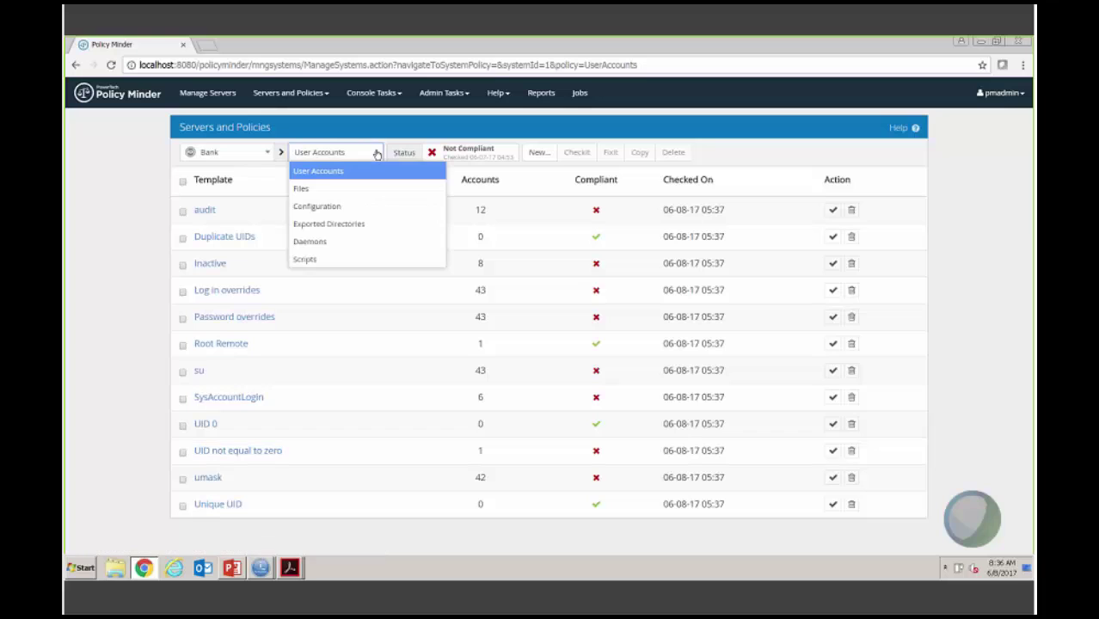
{"action": "left_click", "coordinate": [304, 190]}
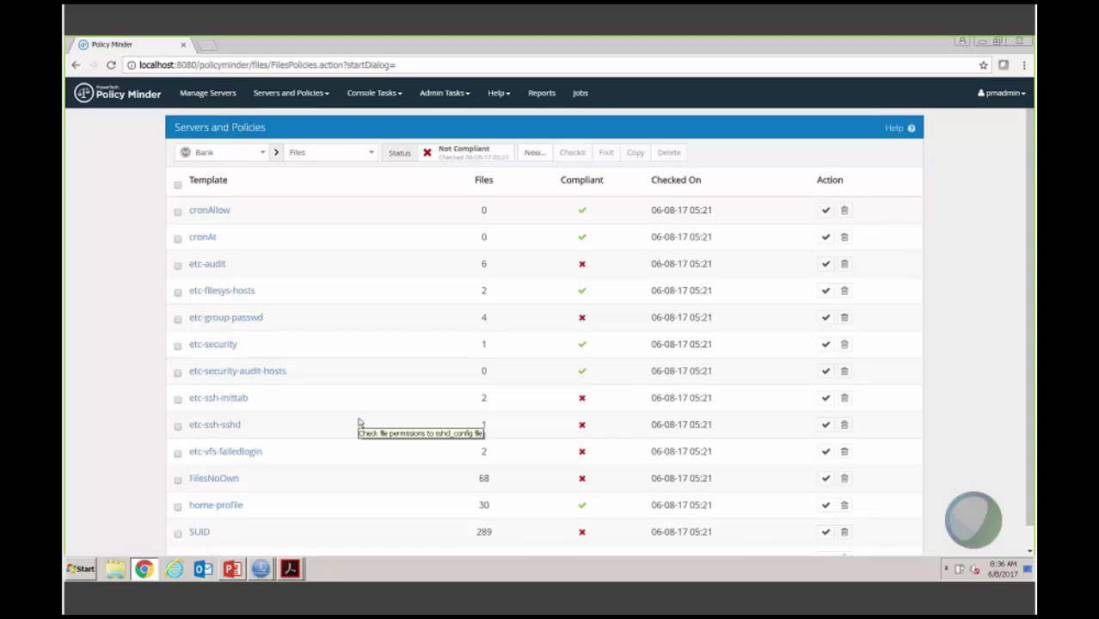
{"action": "left_click", "coordinate": [199, 534]}
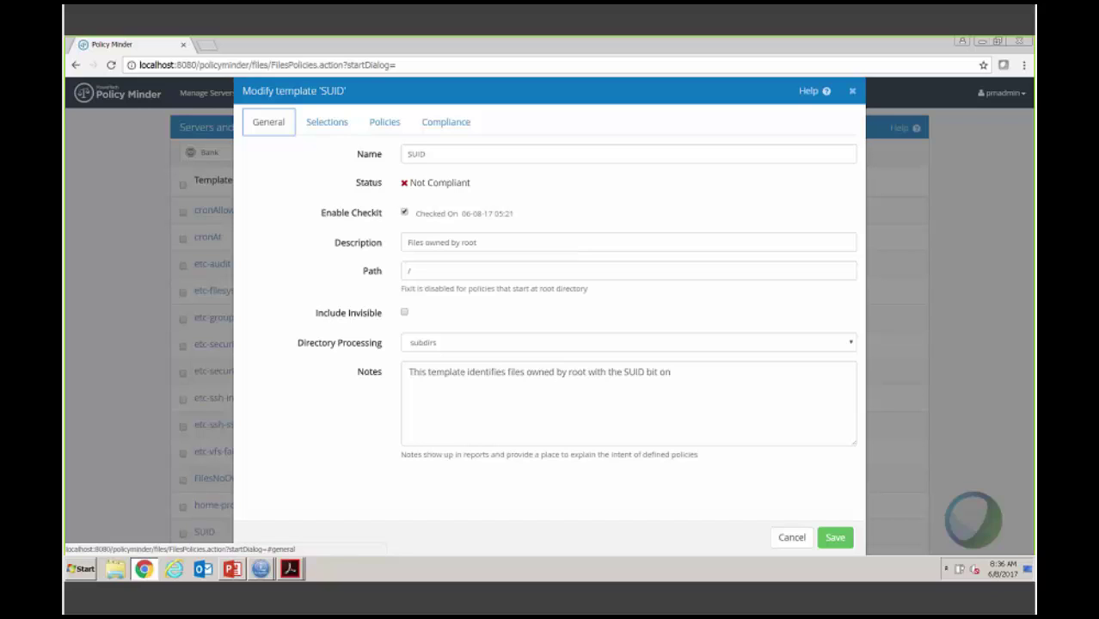
Step: Review SUID's selections, policies and compliance results, including /opt/sgav/avquar details, then close the template
{"action": "left_click", "coordinate": [341, 129]}
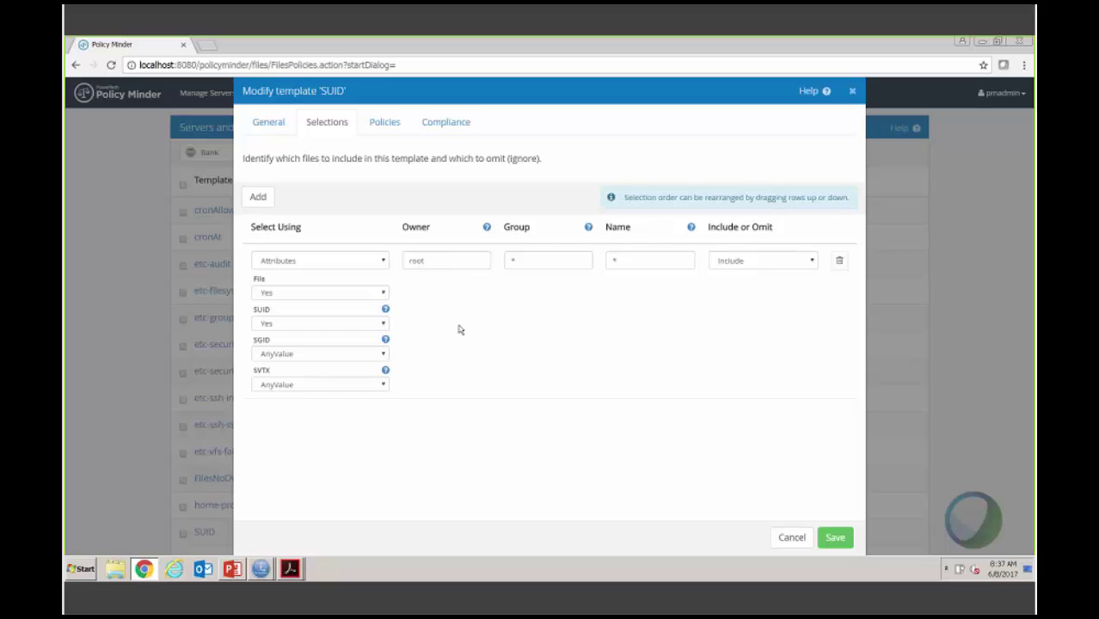
{"action": "left_click", "coordinate": [386, 129]}
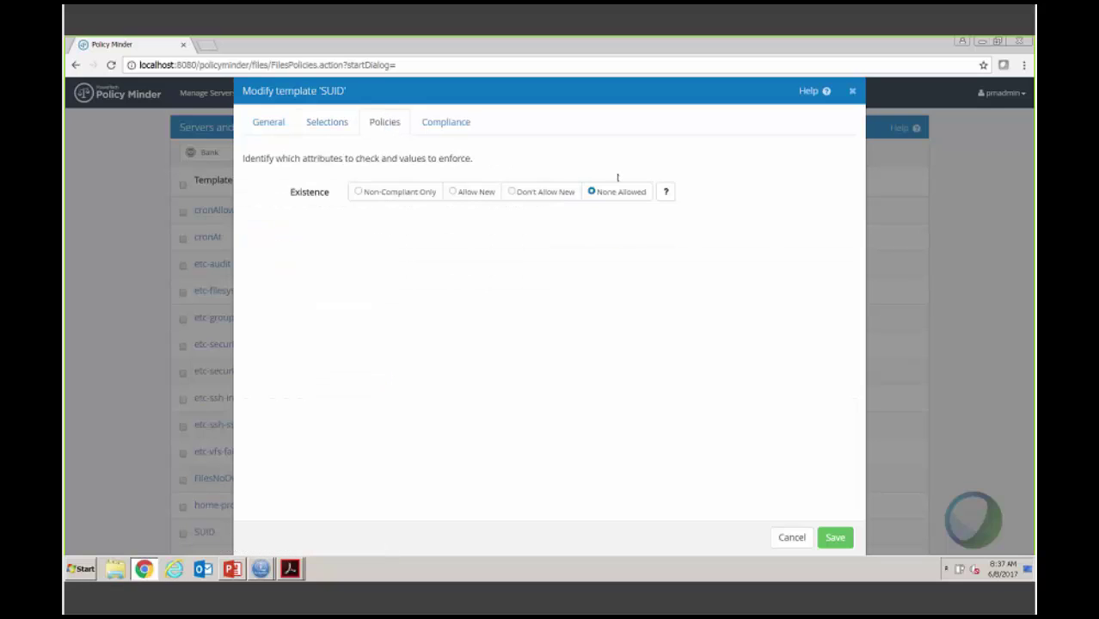
{"action": "left_click", "coordinate": [457, 126]}
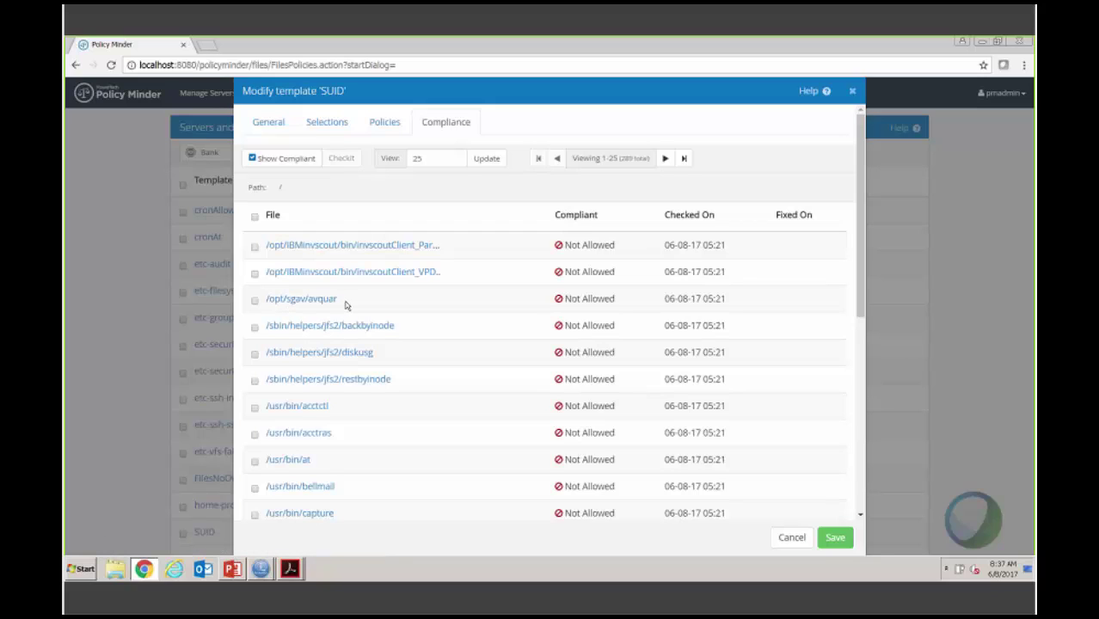
{"action": "left_click", "coordinate": [326, 301]}
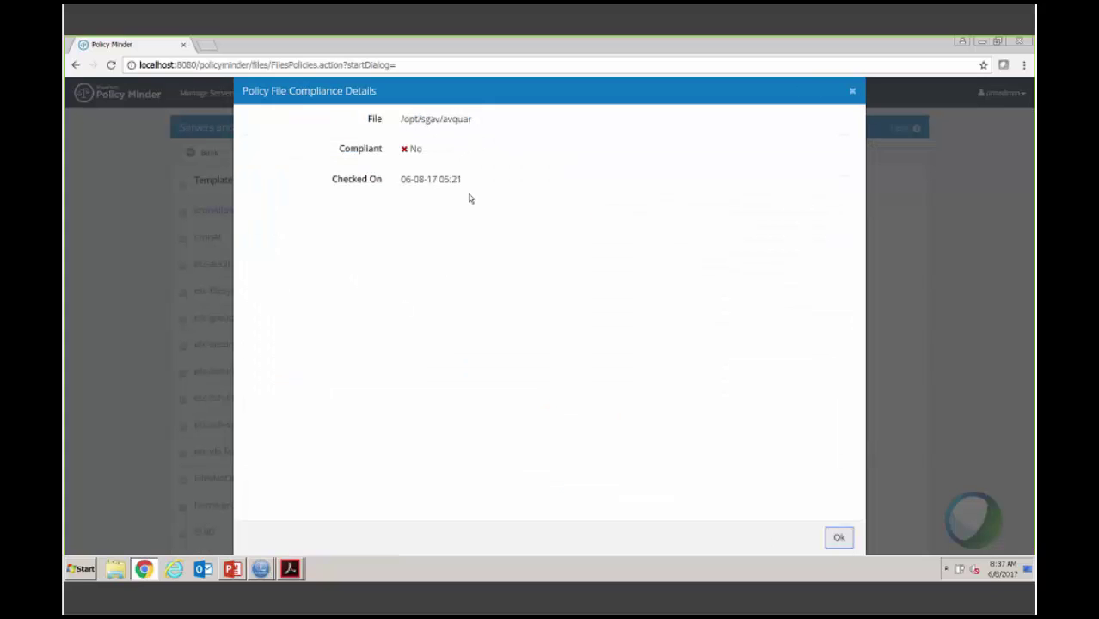
{"action": "left_click", "coordinate": [836, 537]}
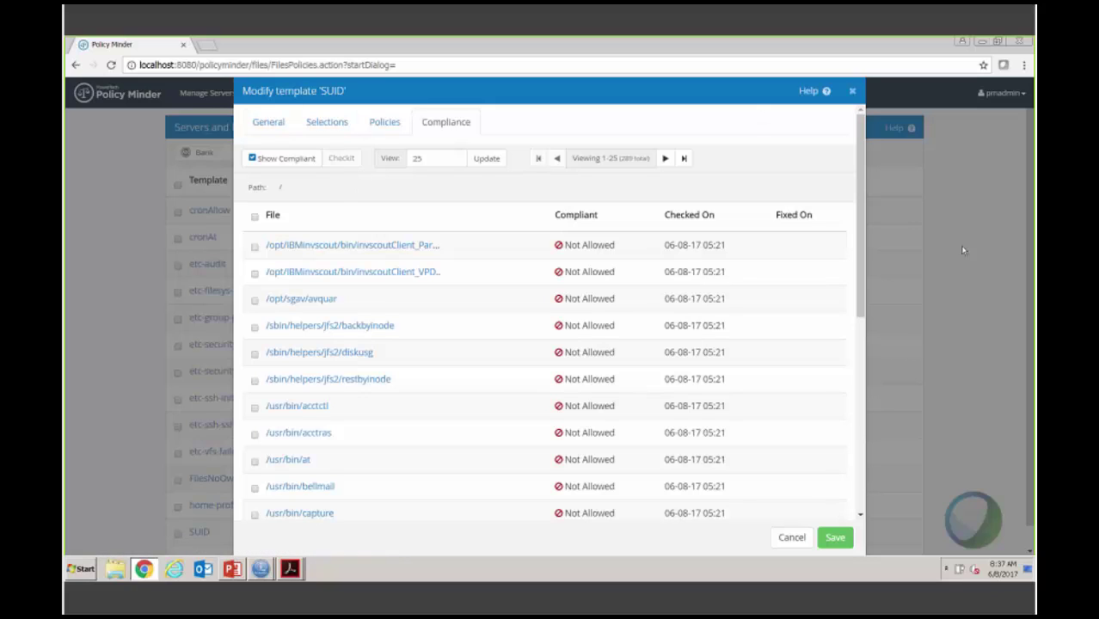
{"action": "left_click", "coordinate": [852, 92]}
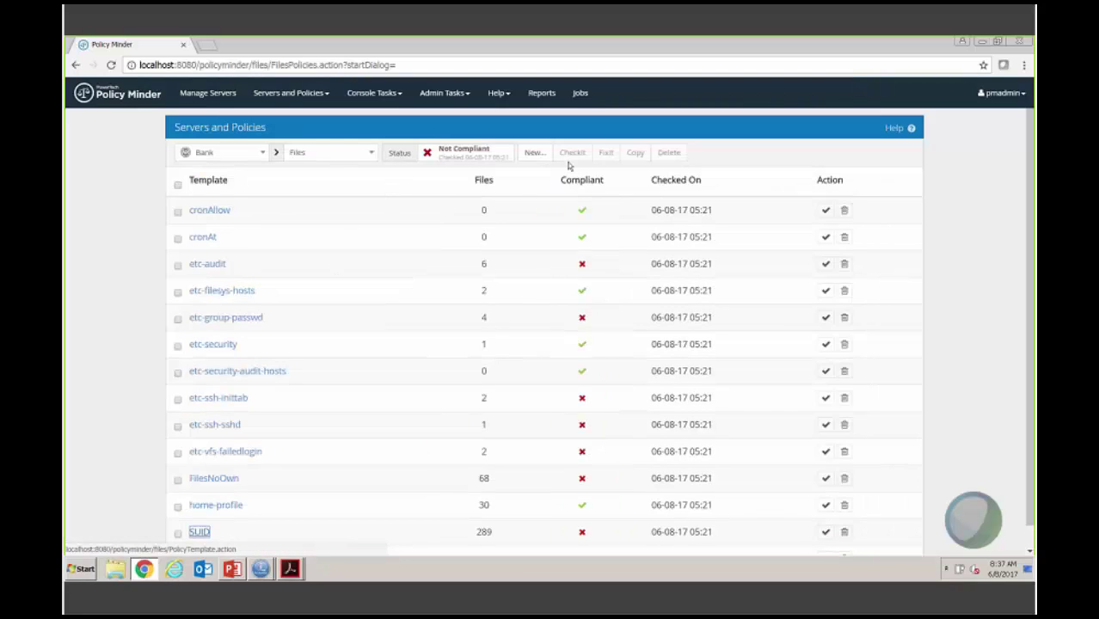
Step: Start a new Files template with its name, description 'new policy for demo' and path /home
{"action": "left_click", "coordinate": [534, 152]}
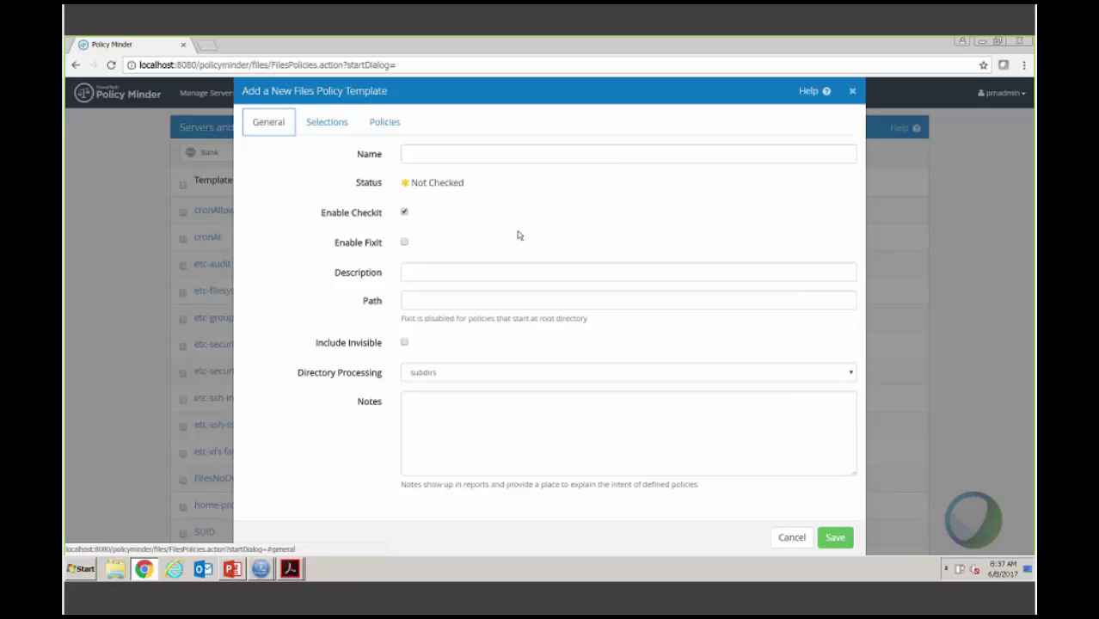
{"action": "left_click", "coordinate": [510, 155]}
{"action": "type", "text": "mew"}
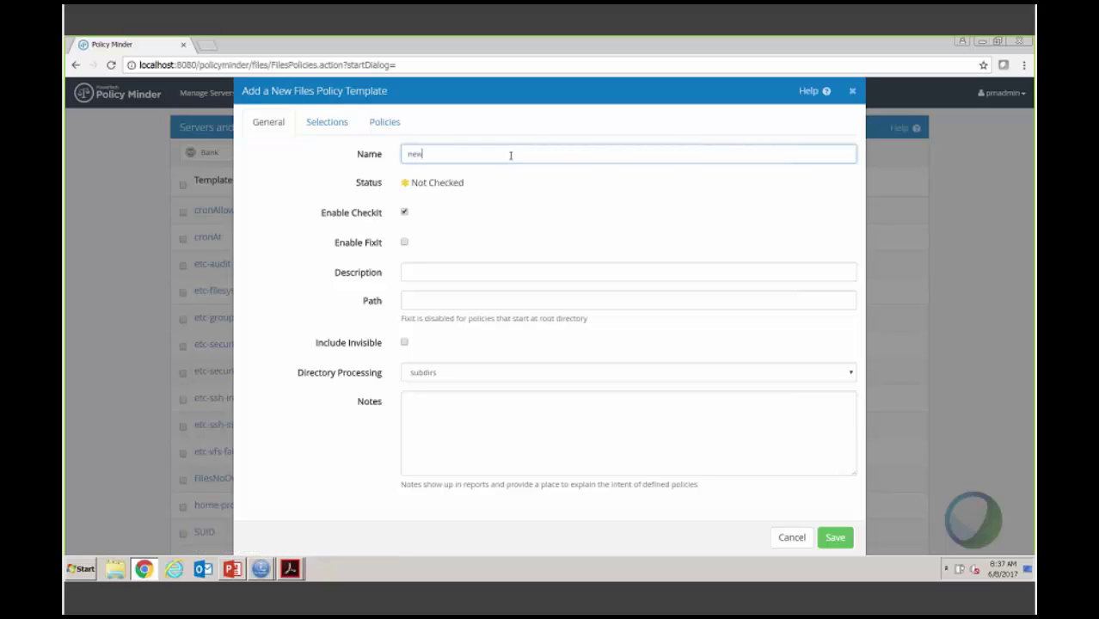
{"action": "left_click", "coordinate": [428, 273]}
{"action": "type", "text": "new"}
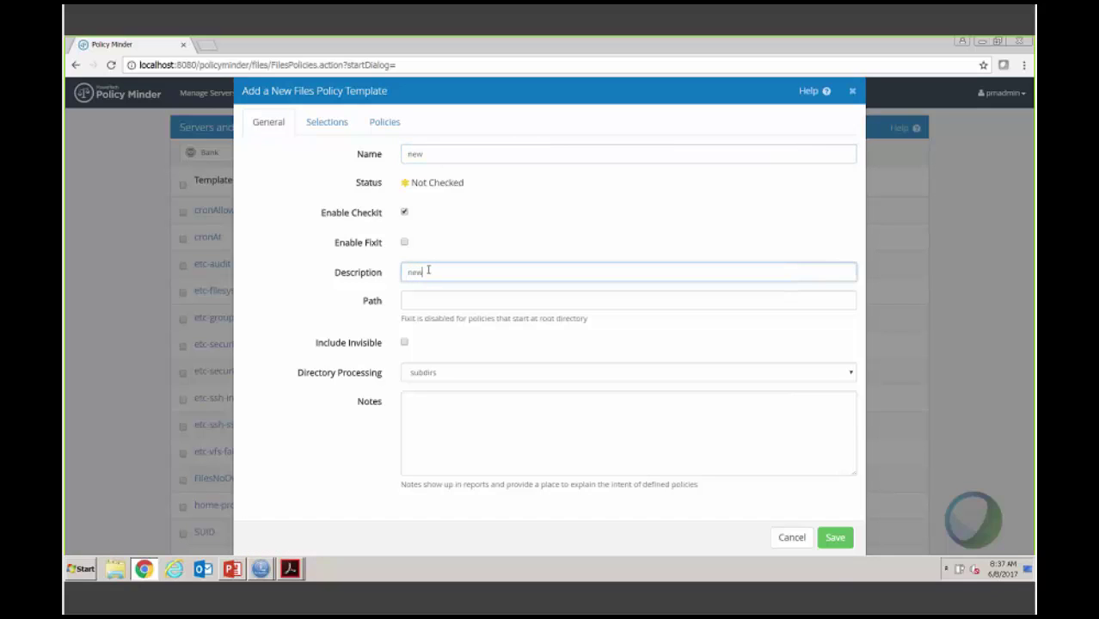
{"action": "type", "text": " policy for demo"}
{"action": "left_click", "coordinate": [411, 301]}
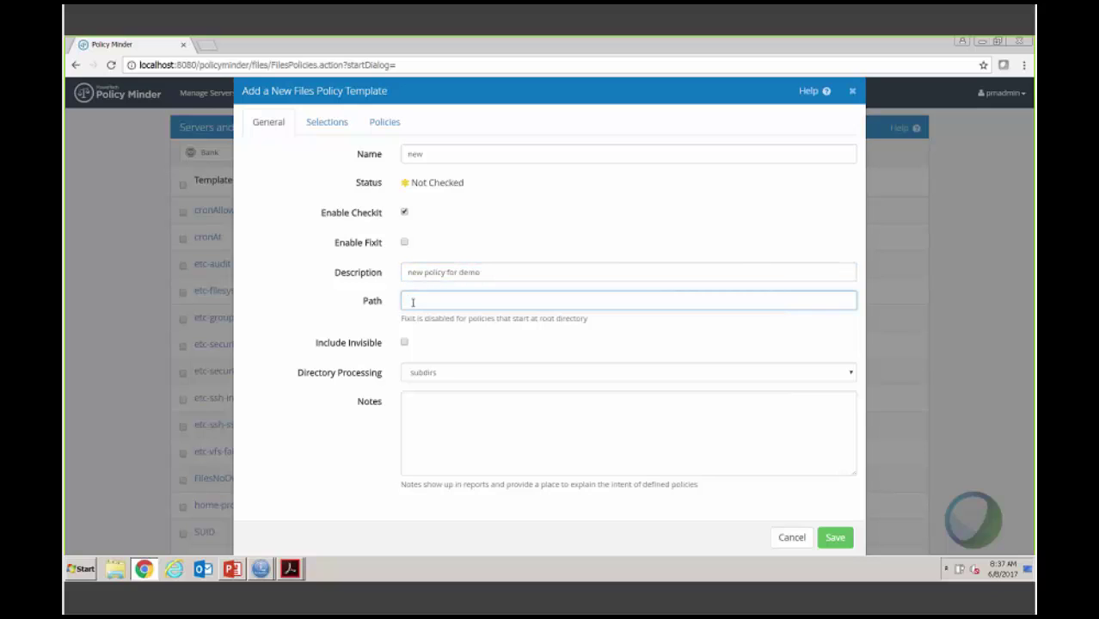
{"action": "type", "text": "/home"}
Step: Add the note 'Used to check Corporate policy section 12.' to the template
{"action": "left_click", "coordinate": [442, 418]}
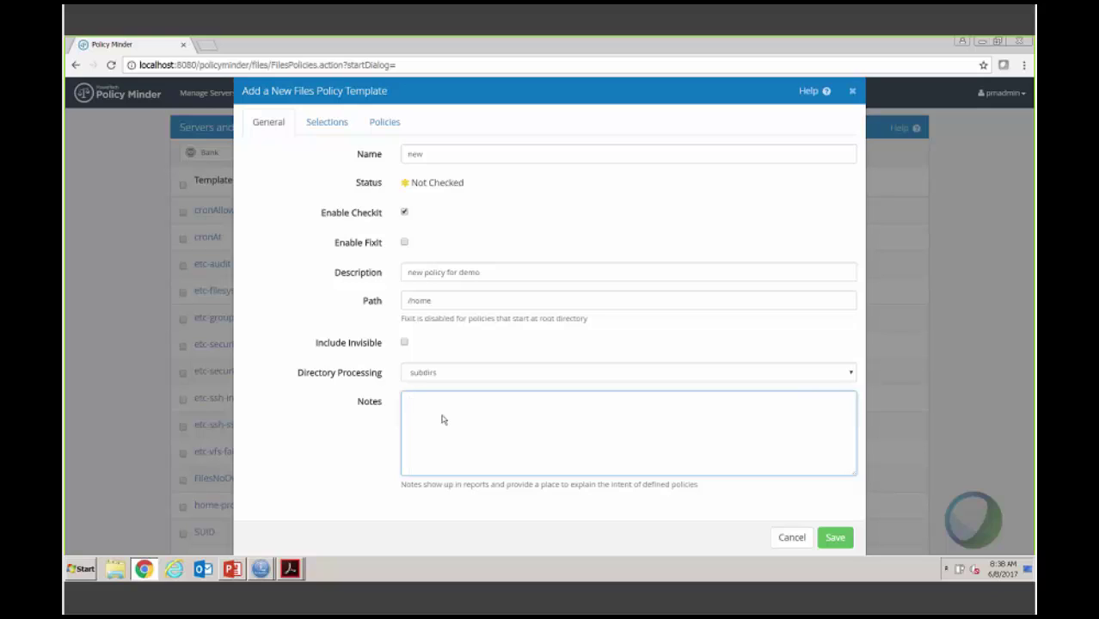
{"action": "type", "text": "Used to check Corporate"}
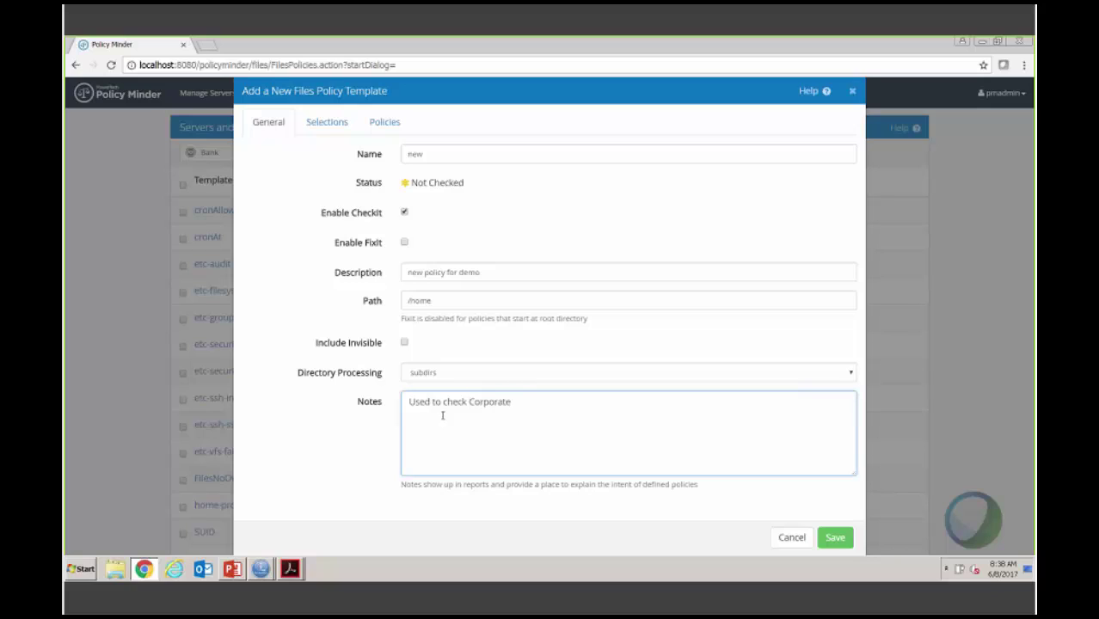
{"action": "type", "text": " policy section 12"}
{"action": "type", "text": ".5"}
{"action": "key", "text": "Return"}
Step: Add a file include selection rule matching files named cjw
{"action": "left_click", "coordinate": [324, 121]}
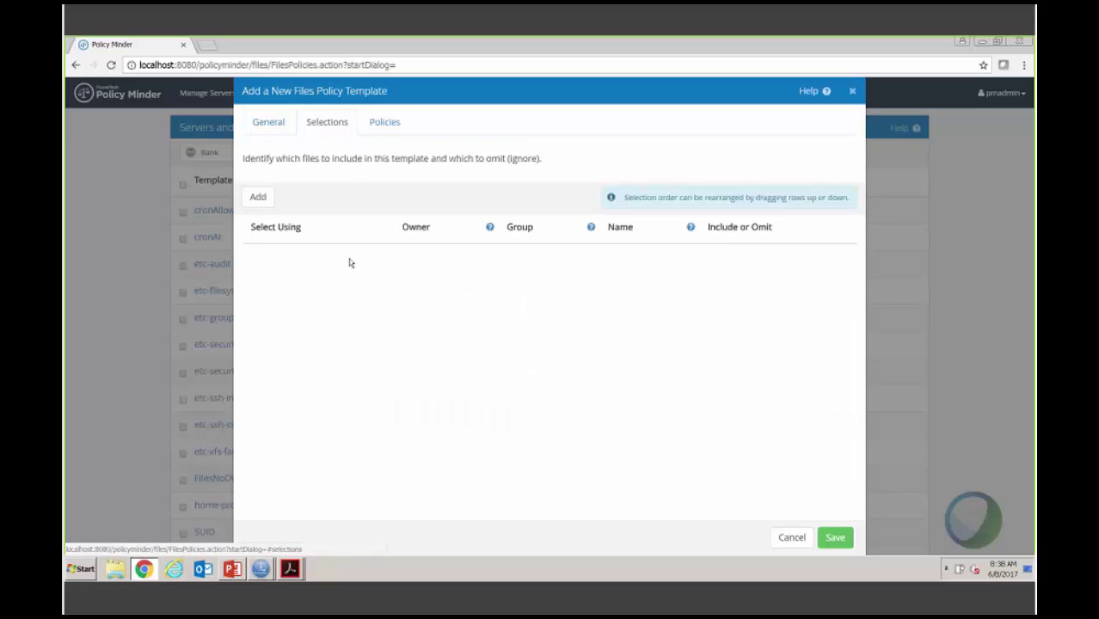
{"action": "left_click", "coordinate": [258, 197]}
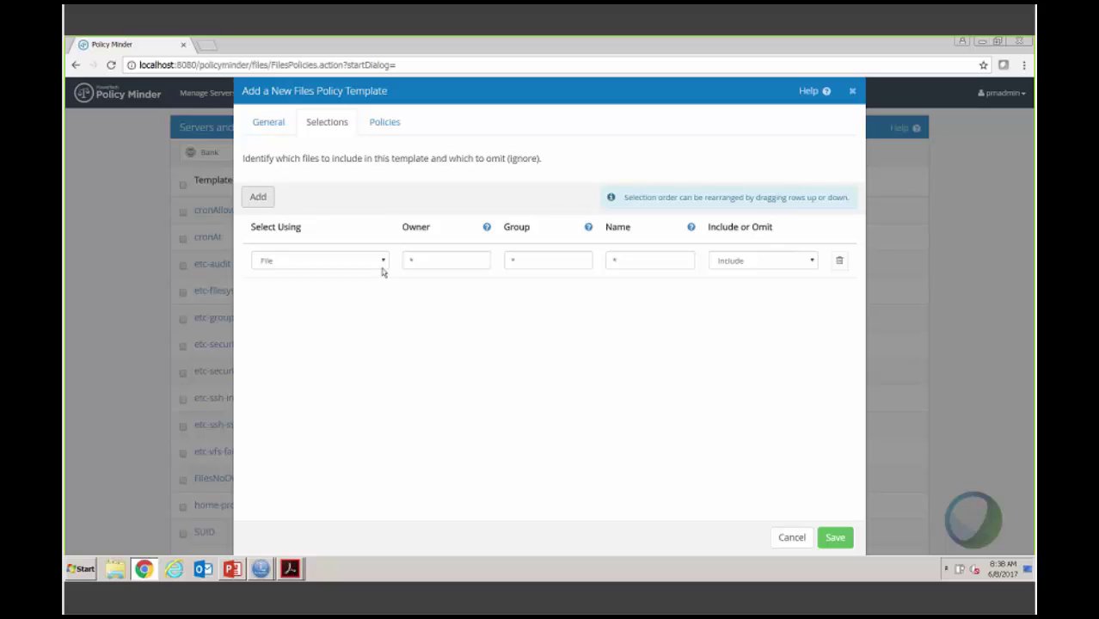
{"action": "left_click", "coordinate": [446, 259]}
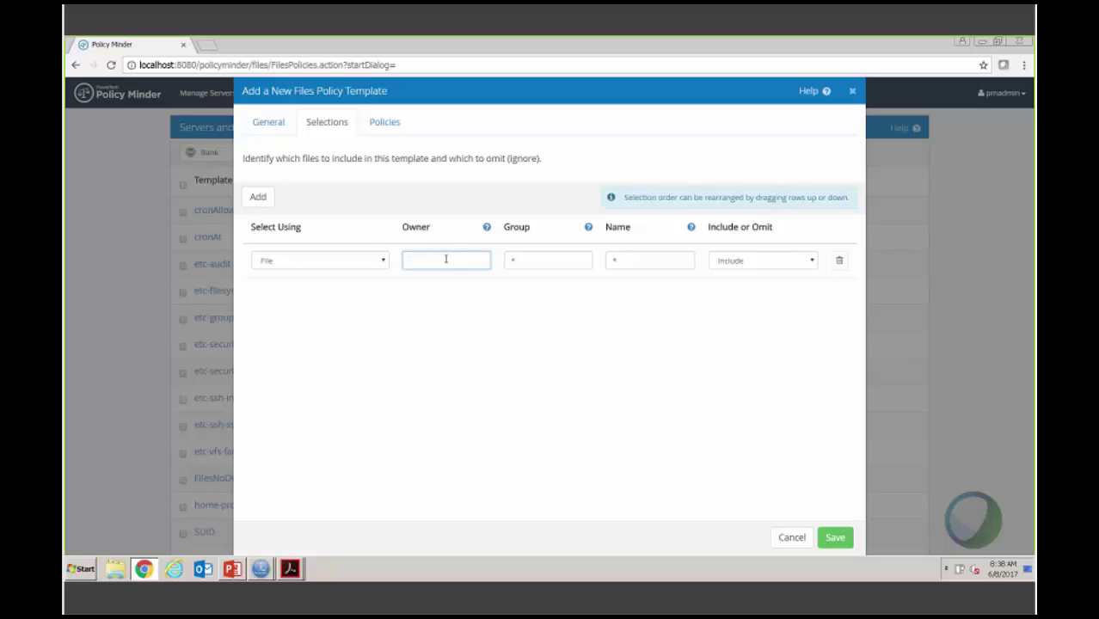
{"action": "left_click", "coordinate": [658, 260]}
{"action": "type", "text": "cjw"}
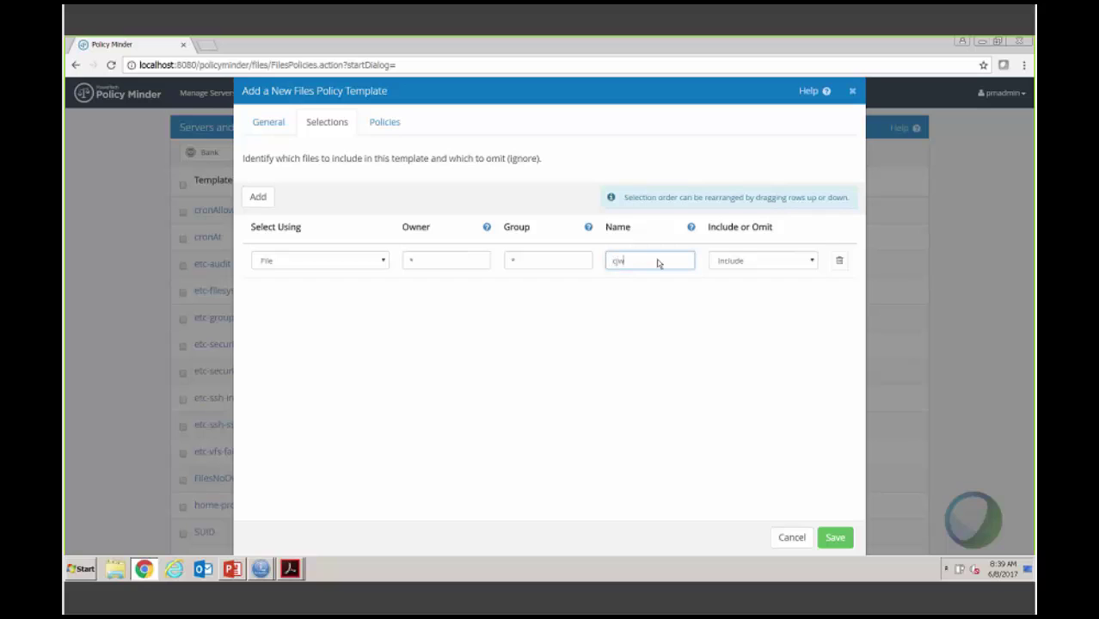
{"action": "left_click", "coordinate": [376, 125]}
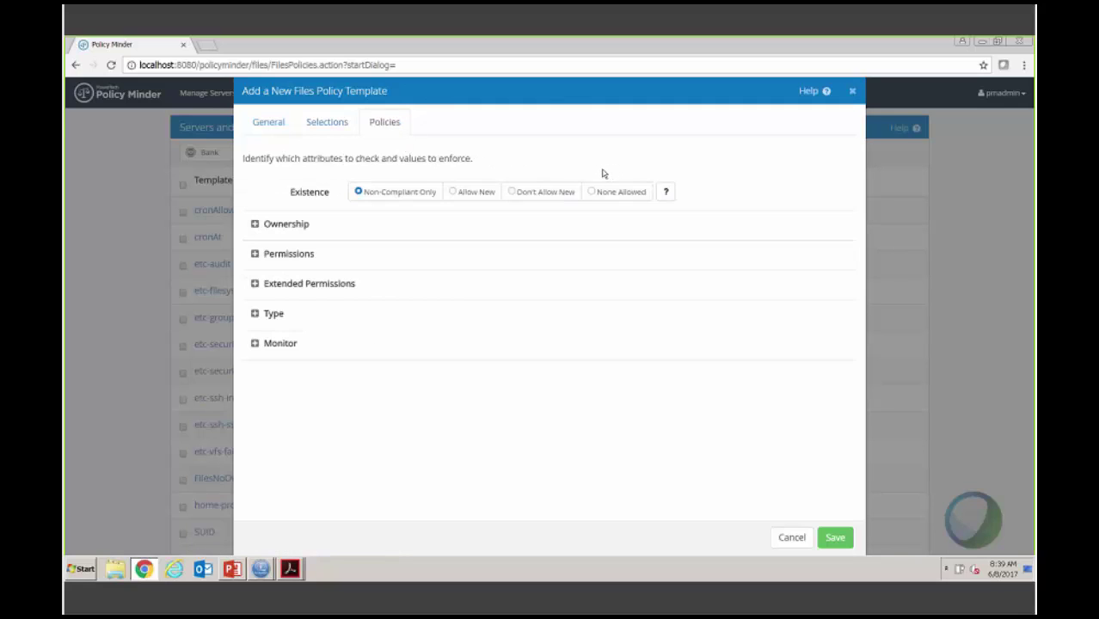
Step: Set the existence policy to Non-Compliant Only and expand the ownership, permission and file type attributes
{"action": "left_click", "coordinate": [591, 192]}
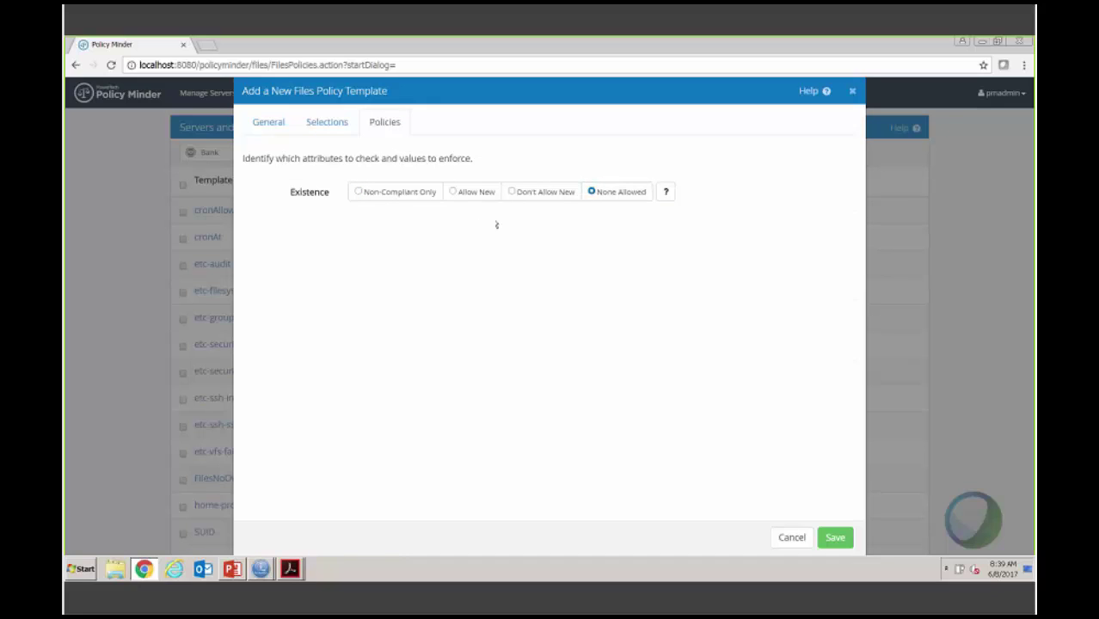
{"action": "left_click", "coordinate": [360, 194]}
{"action": "left_click", "coordinate": [254, 224]}
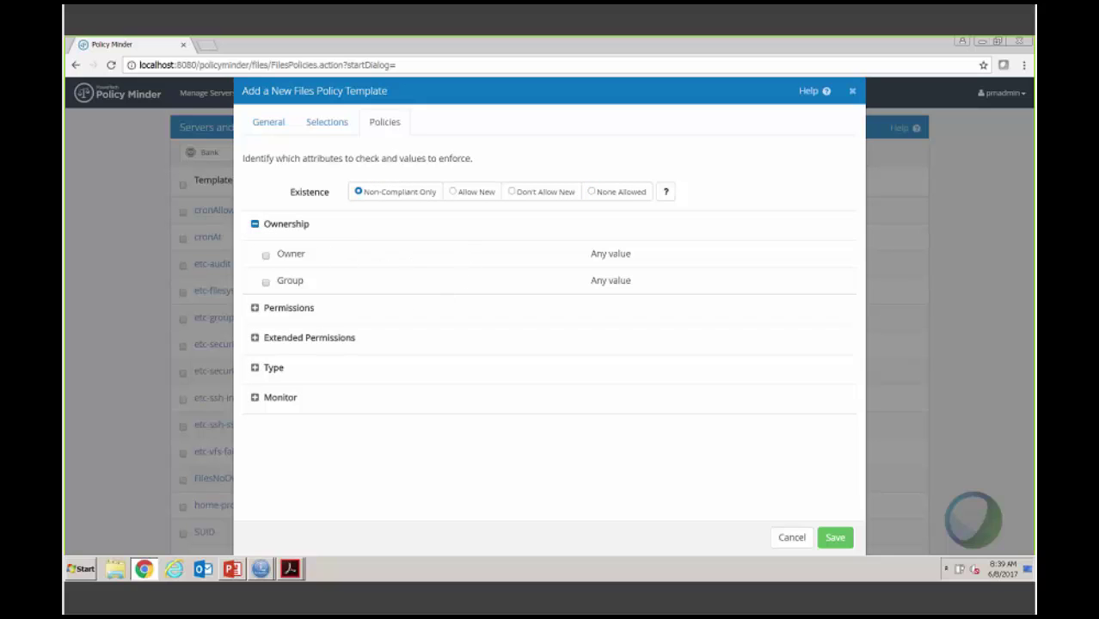
{"action": "left_click", "coordinate": [255, 309]}
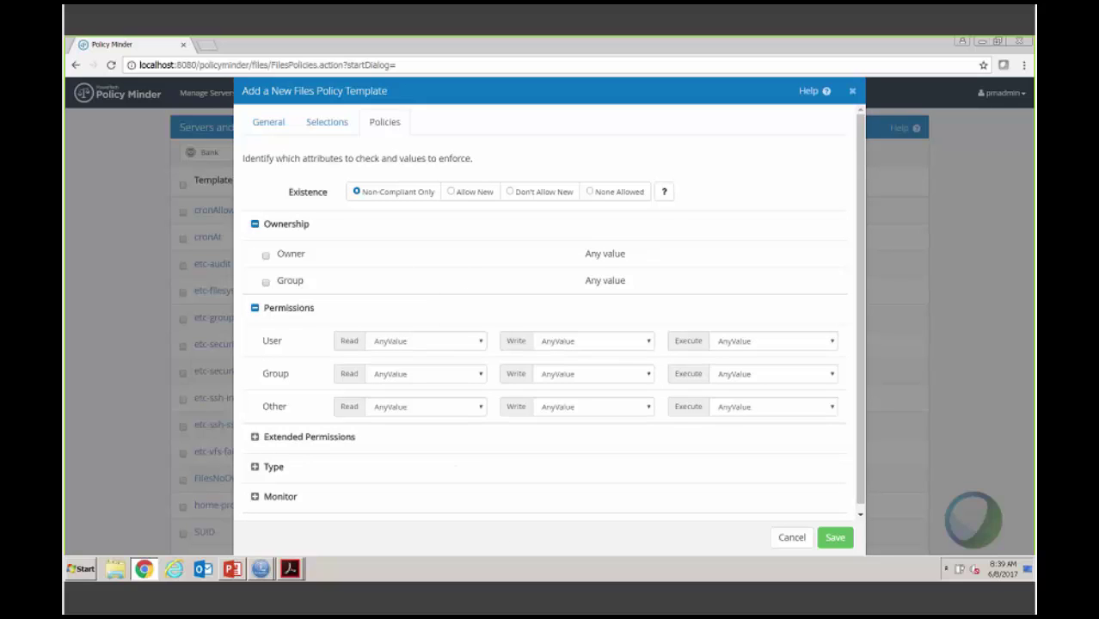
{"action": "left_click", "coordinate": [255, 467]}
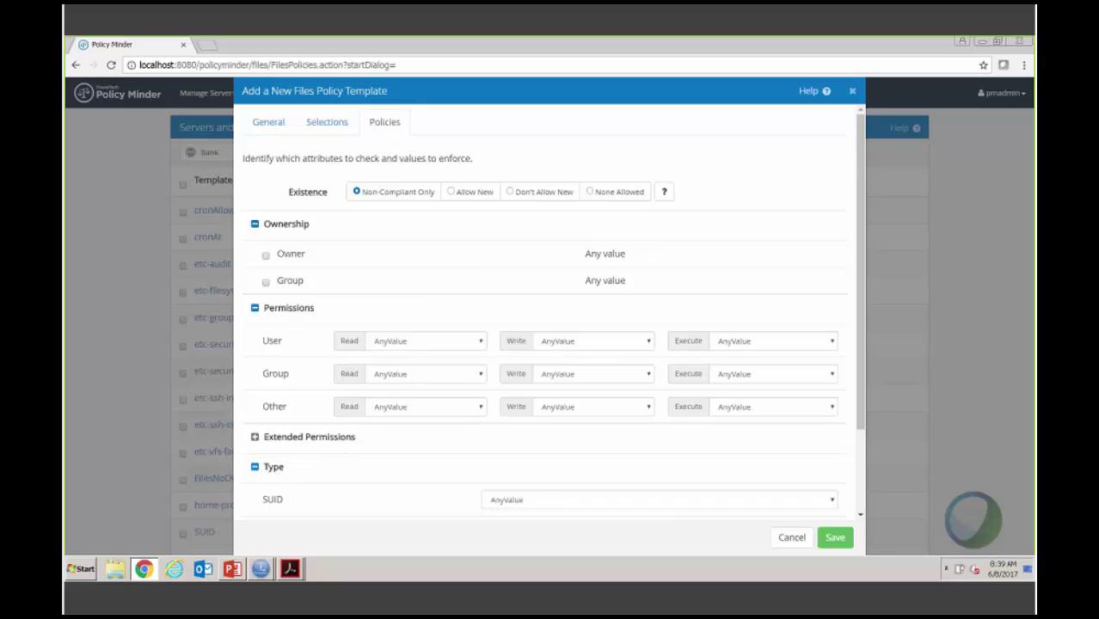
{"action": "scroll", "coordinate": [433, 442], "scroll_direction": "down", "scroll_amount": 2}
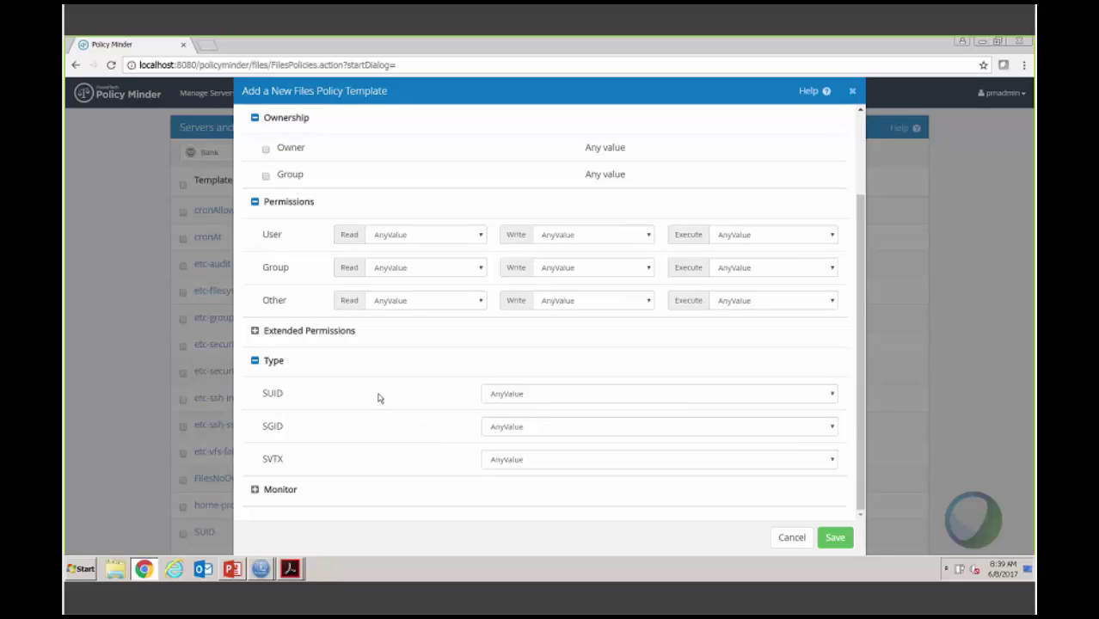
Step: Expand the Monitor settings and enable monitoring of file Owner and Group
{"action": "mouse_move", "coordinate": [329, 399]}
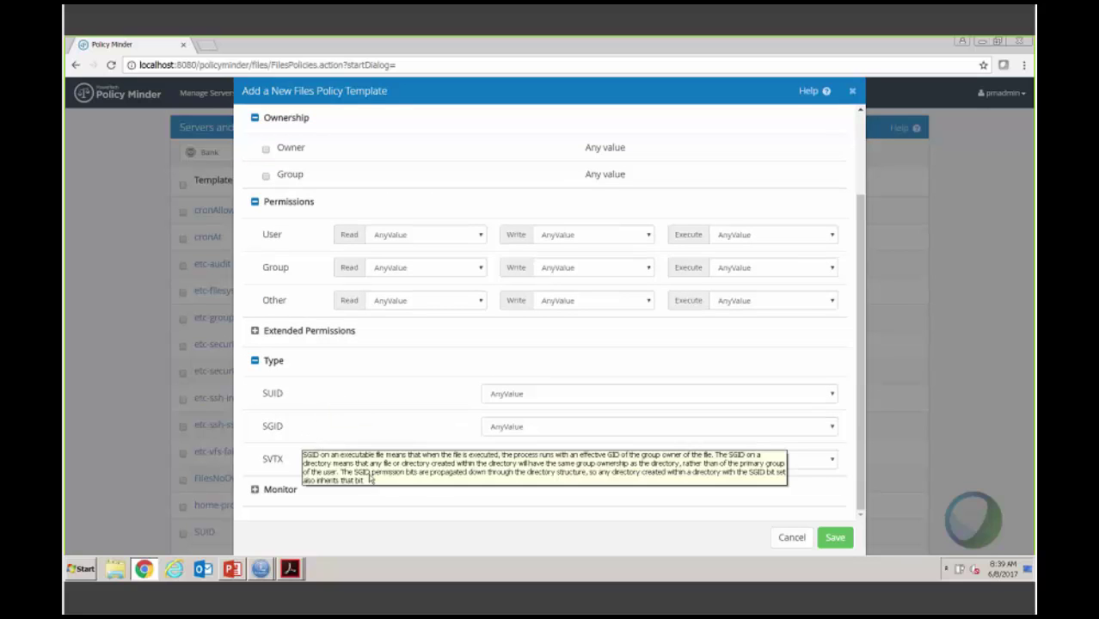
{"action": "left_click", "coordinate": [254, 488]}
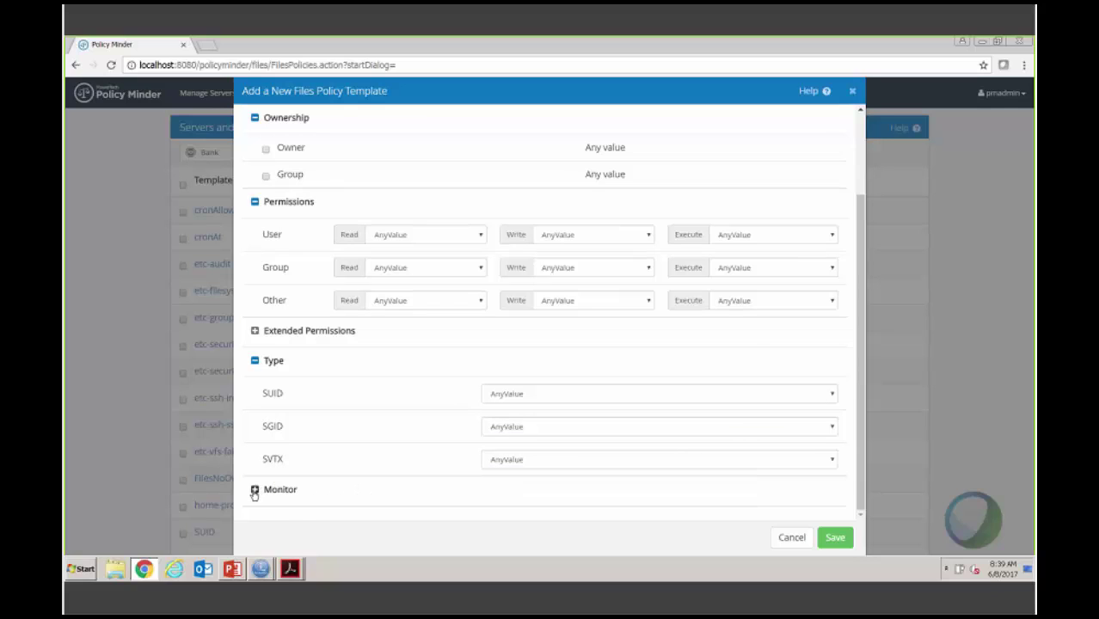
{"action": "mouse_move", "coordinate": [391, 386]}
{"action": "scroll", "coordinate": [391, 386], "scroll_direction": "down", "scroll_amount": 3}
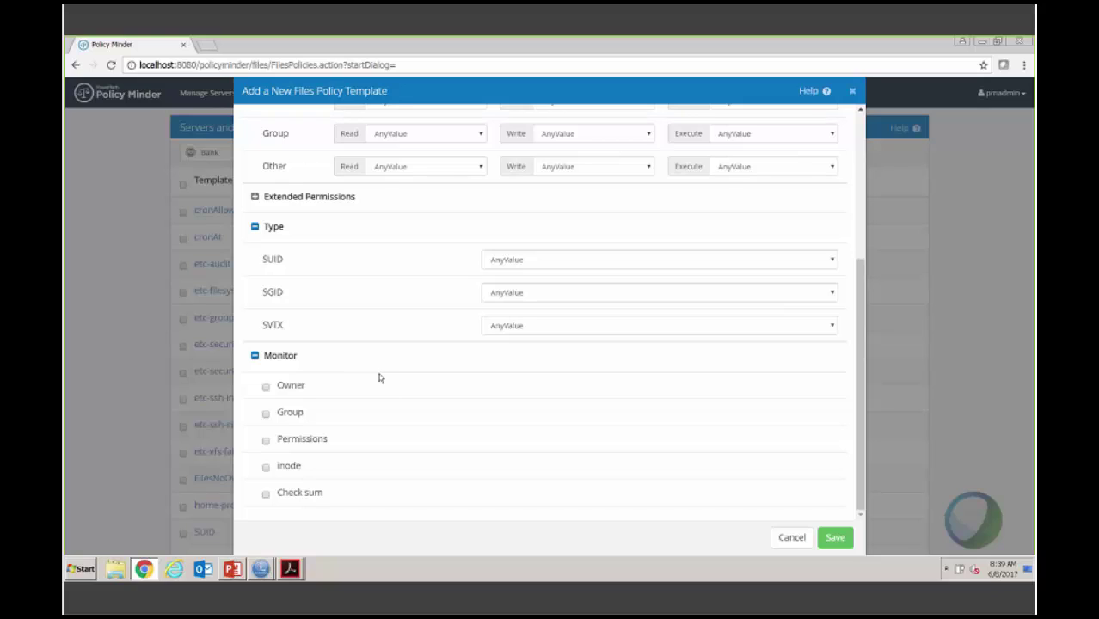
{"action": "left_click", "coordinate": [265, 387]}
{"action": "left_click", "coordinate": [266, 413]}
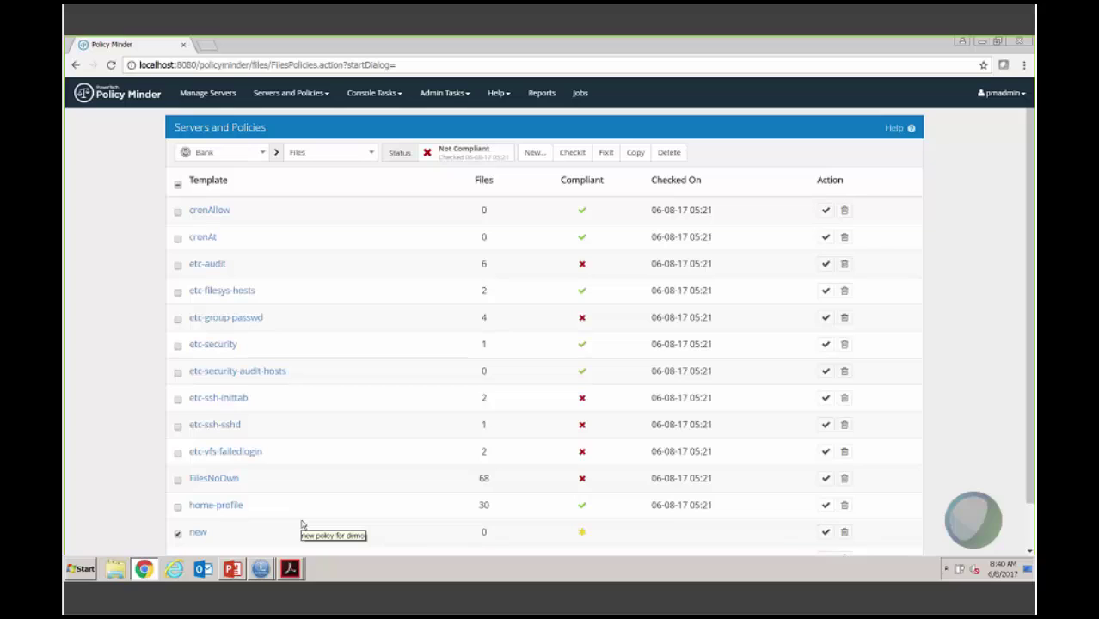
Step: Switch Bank's policy category from Files to Daemons and scroll through the daemon list
{"action": "left_click", "coordinate": [369, 153]}
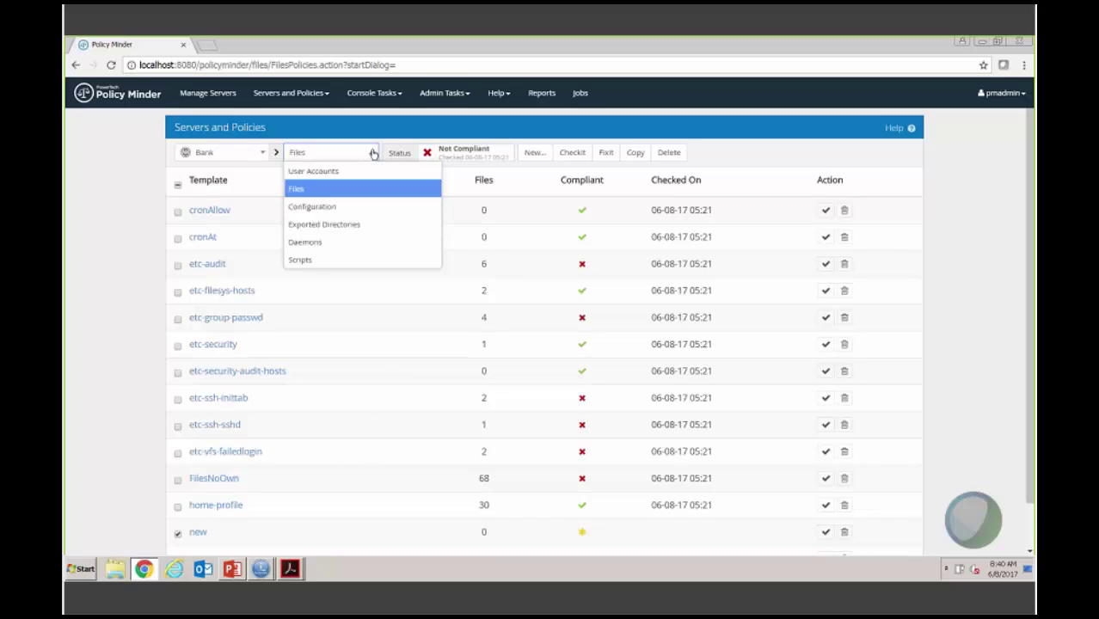
{"action": "left_click", "coordinate": [303, 244]}
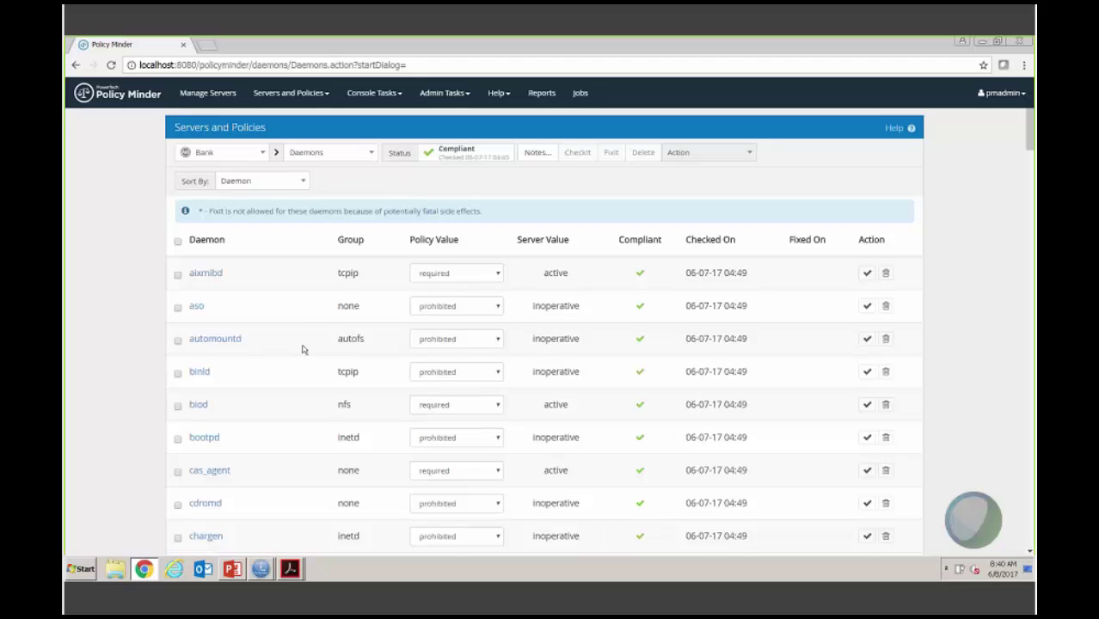
{"action": "scroll", "coordinate": [316, 327], "scroll_direction": "down", "scroll_amount": 1}
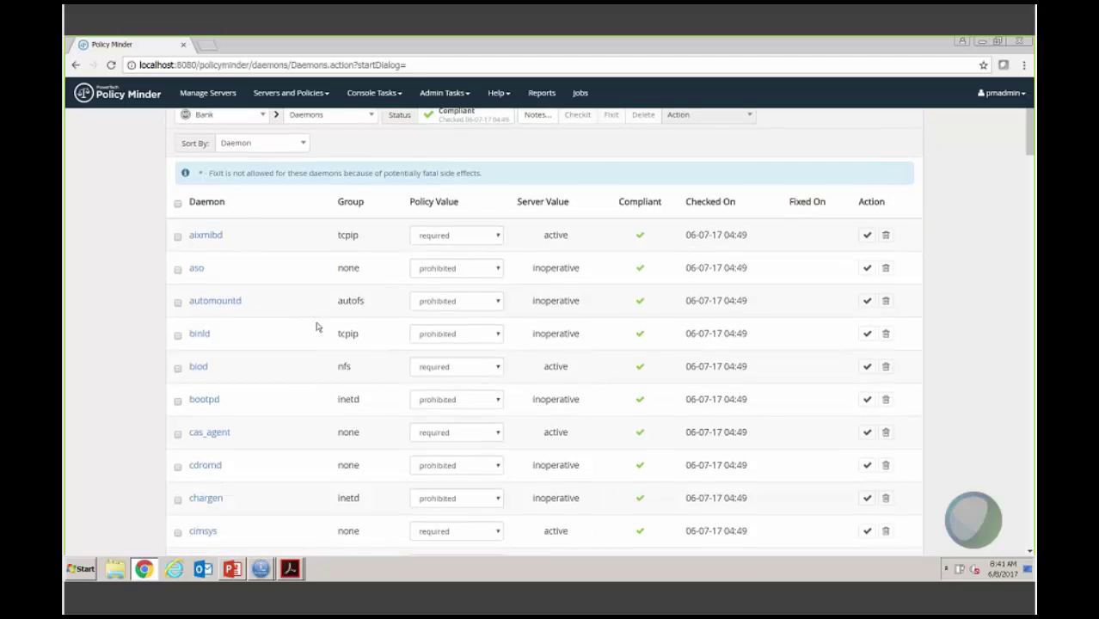
{"action": "scroll", "coordinate": [318, 325], "scroll_direction": "up", "scroll_amount": 1}
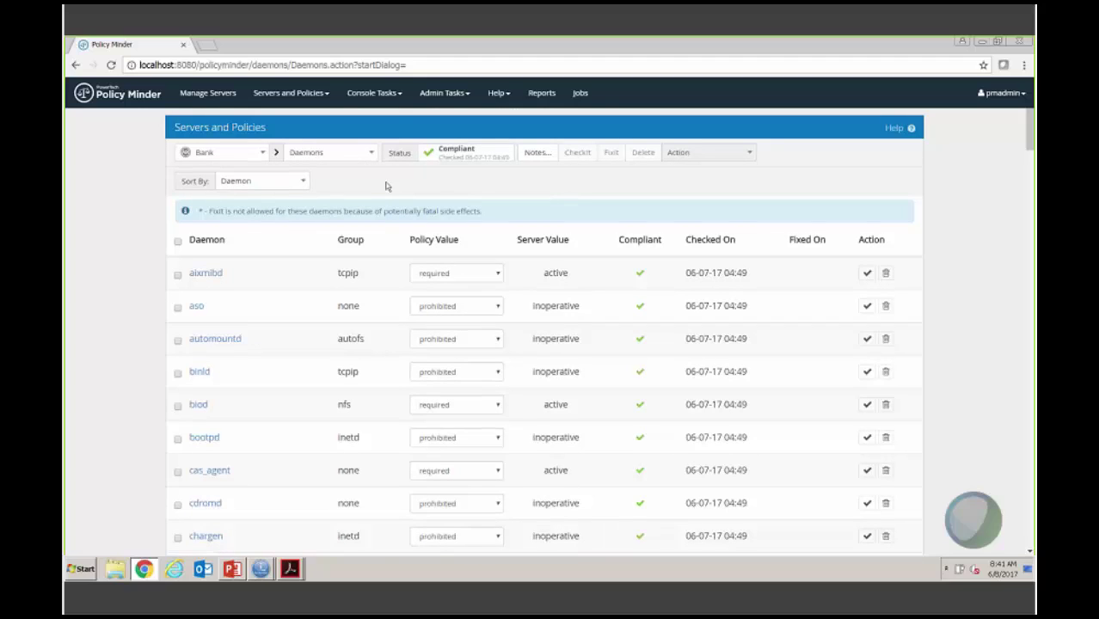
{"action": "left_click", "coordinate": [397, 98]}
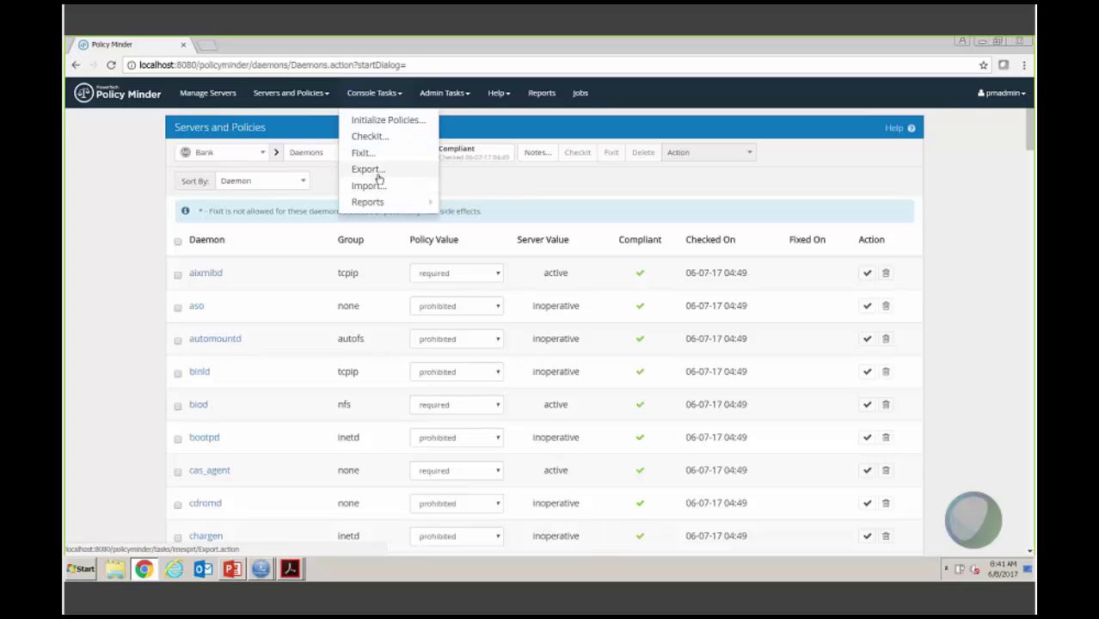
{"action": "left_click", "coordinate": [378, 176]}
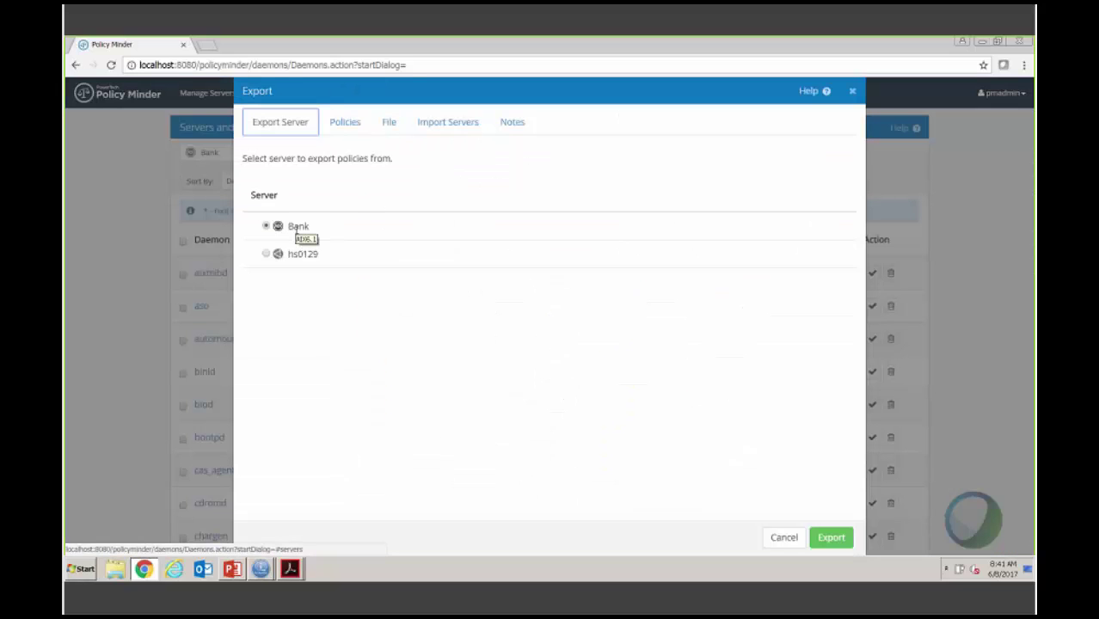
{"action": "left_click", "coordinate": [355, 126]}
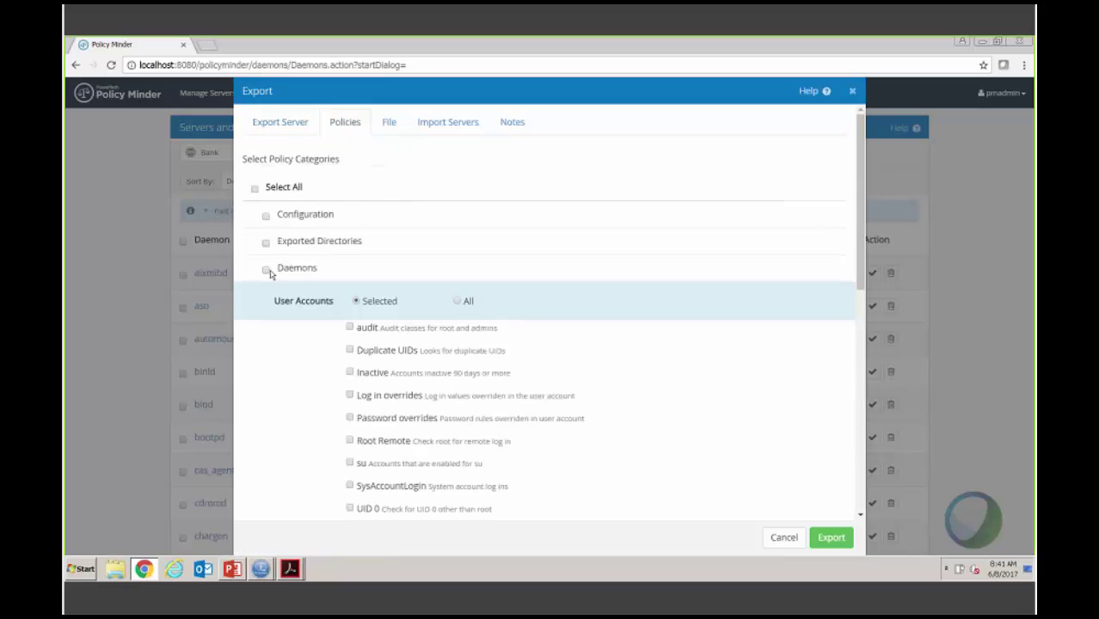
{"action": "left_click", "coordinate": [265, 270]}
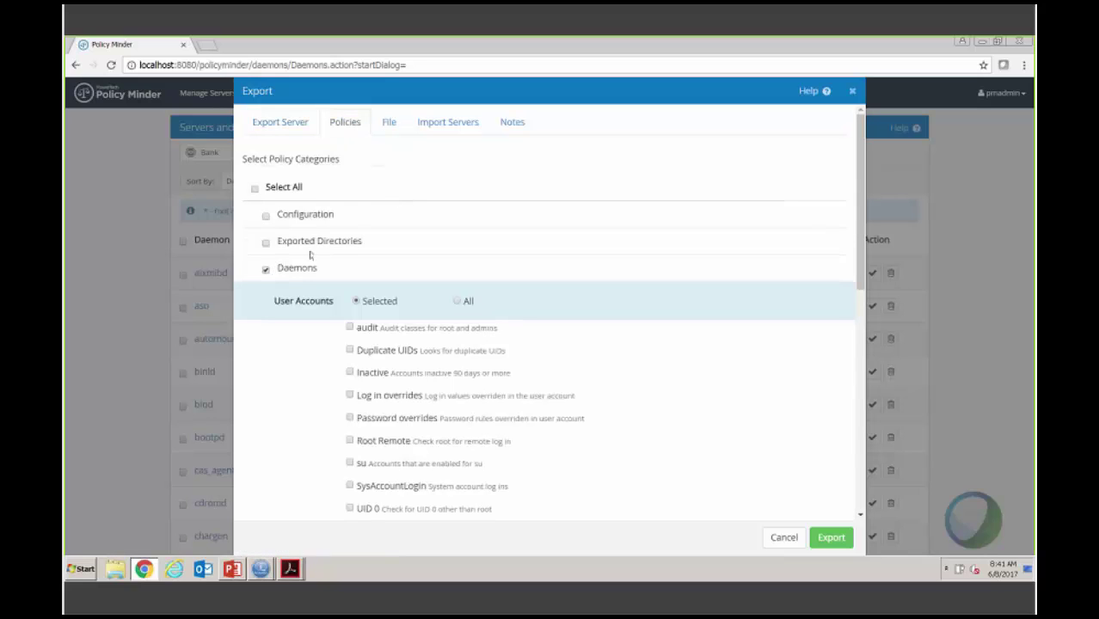
{"action": "left_click", "coordinate": [389, 125]}
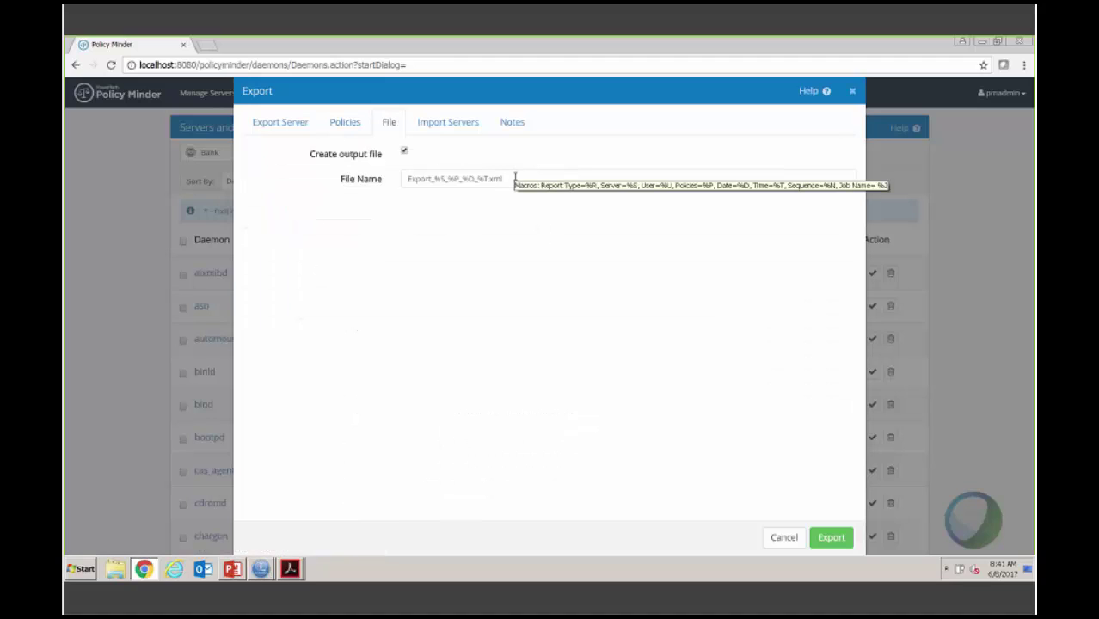
{"action": "left_click", "coordinate": [438, 126]}
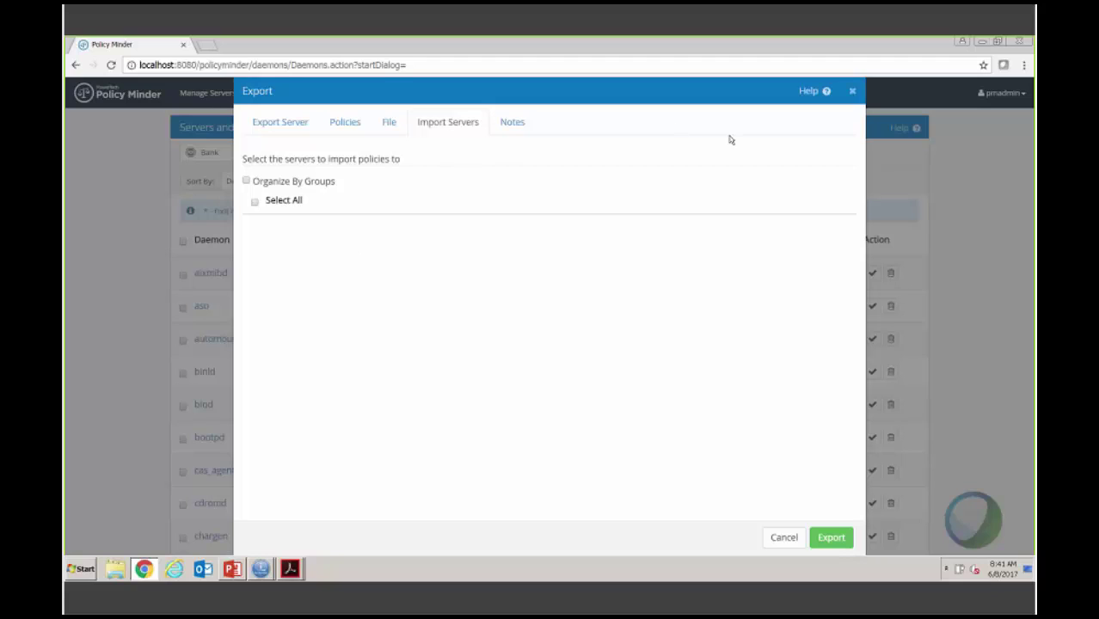
{"action": "left_click", "coordinate": [853, 90]}
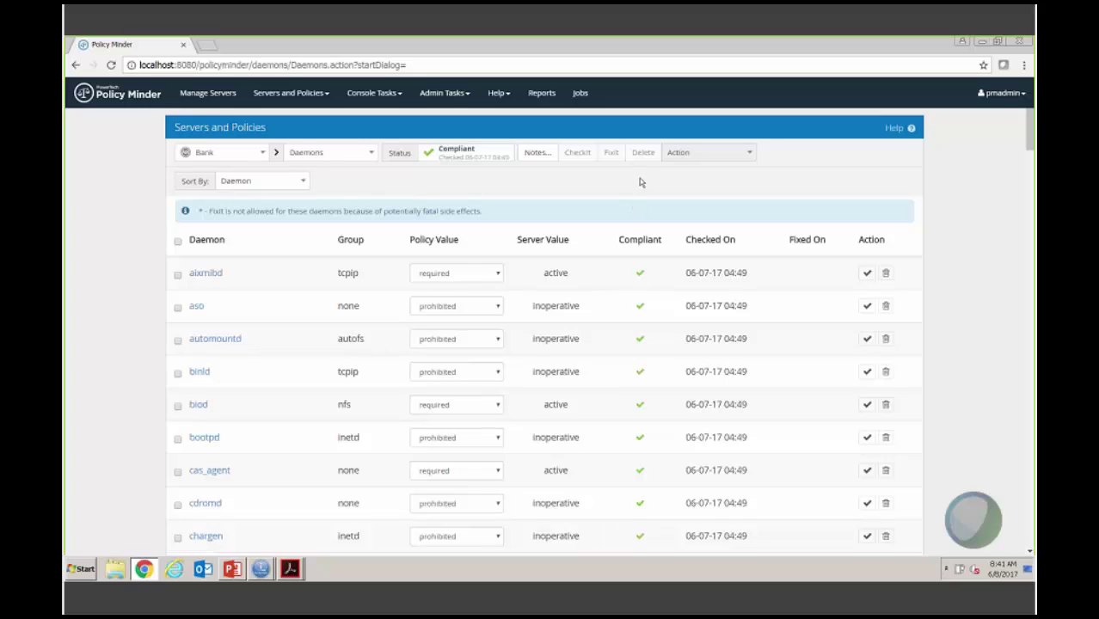
{"action": "left_click", "coordinate": [393, 97]}
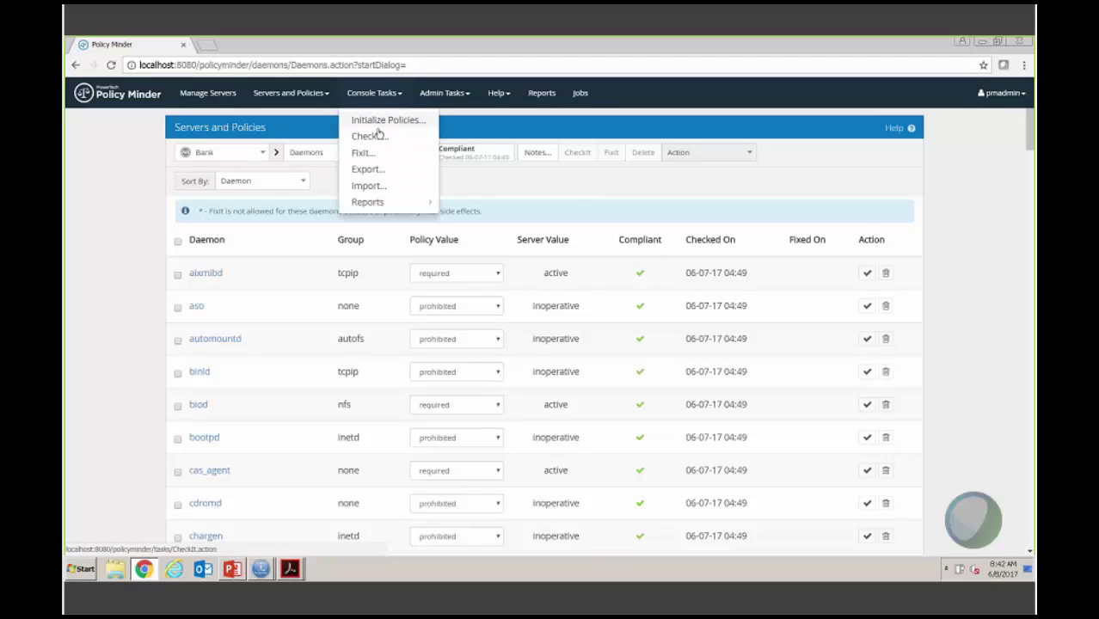
{"action": "left_click", "coordinate": [380, 124]}
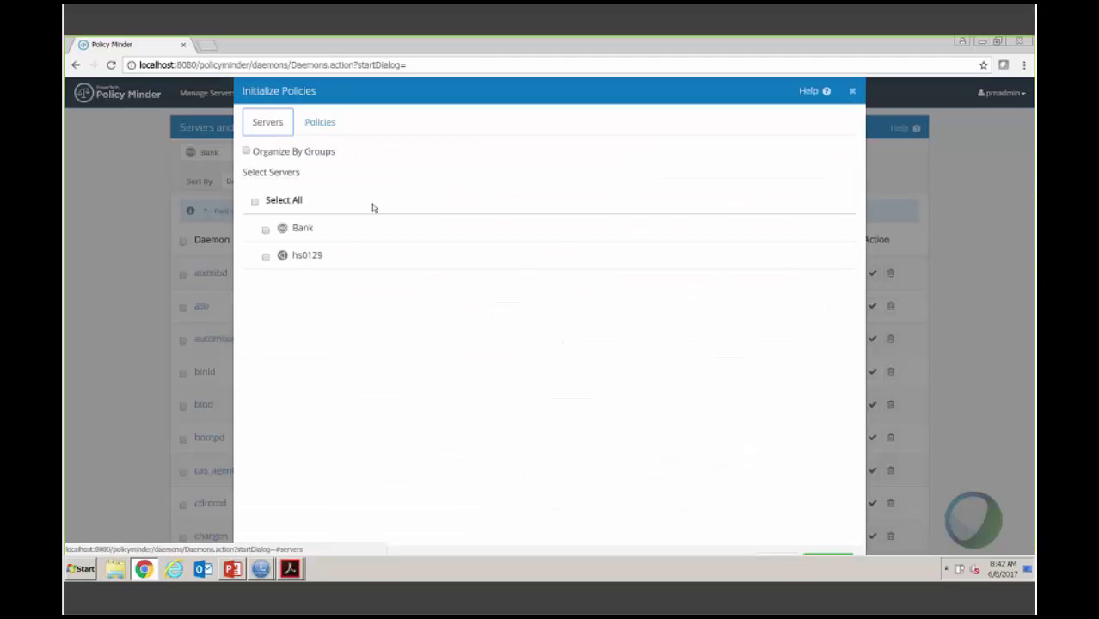
{"action": "left_click", "coordinate": [266, 230]}
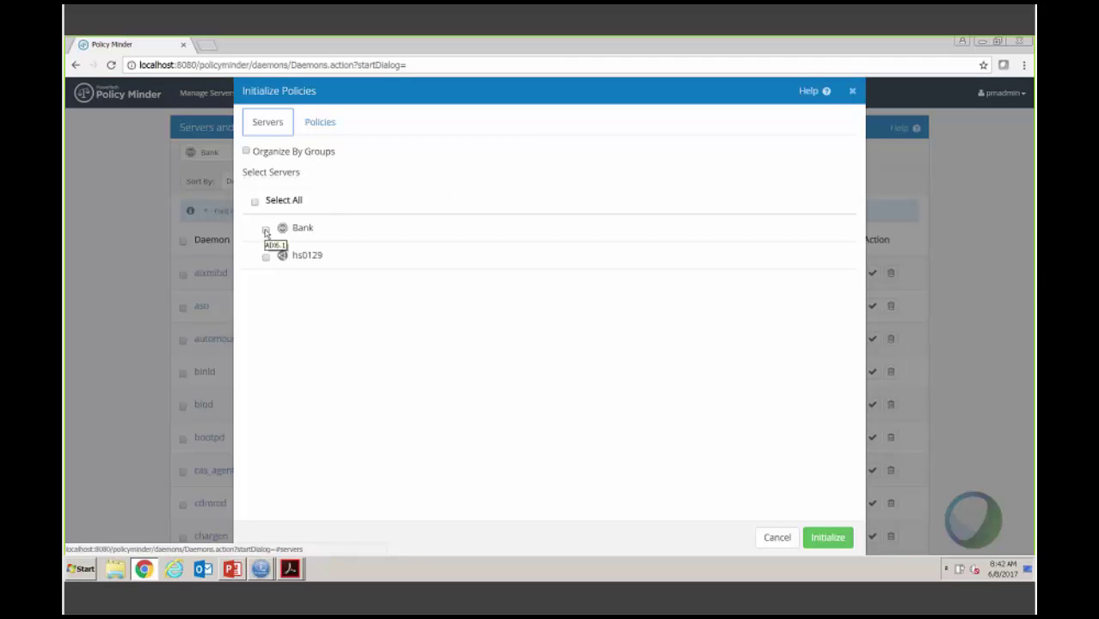
{"action": "left_click", "coordinate": [326, 124]}
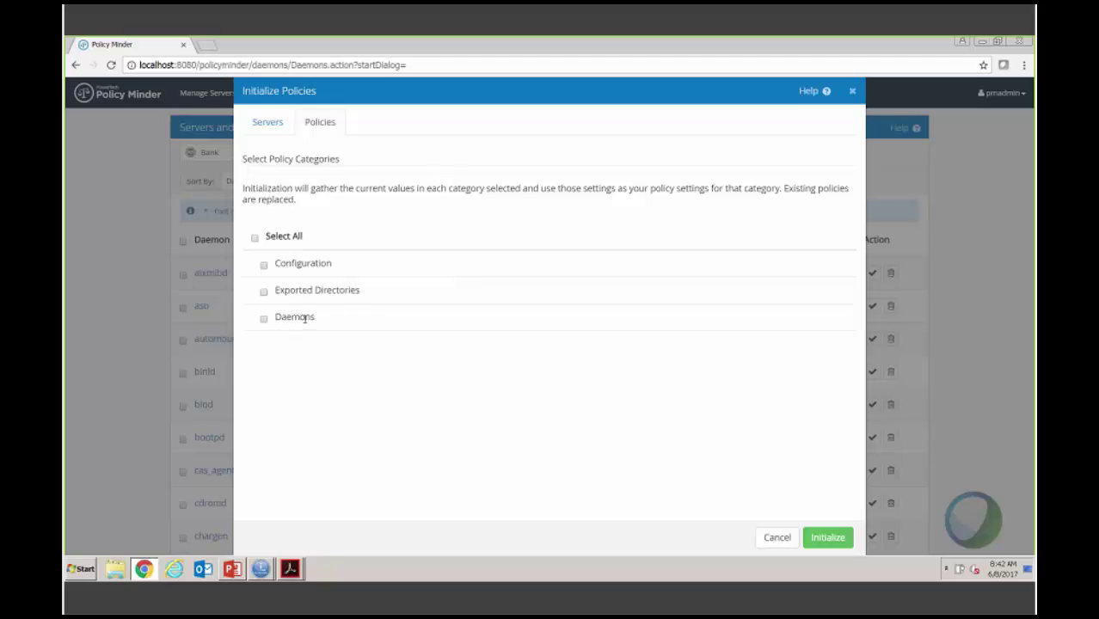
{"action": "left_click", "coordinate": [778, 536]}
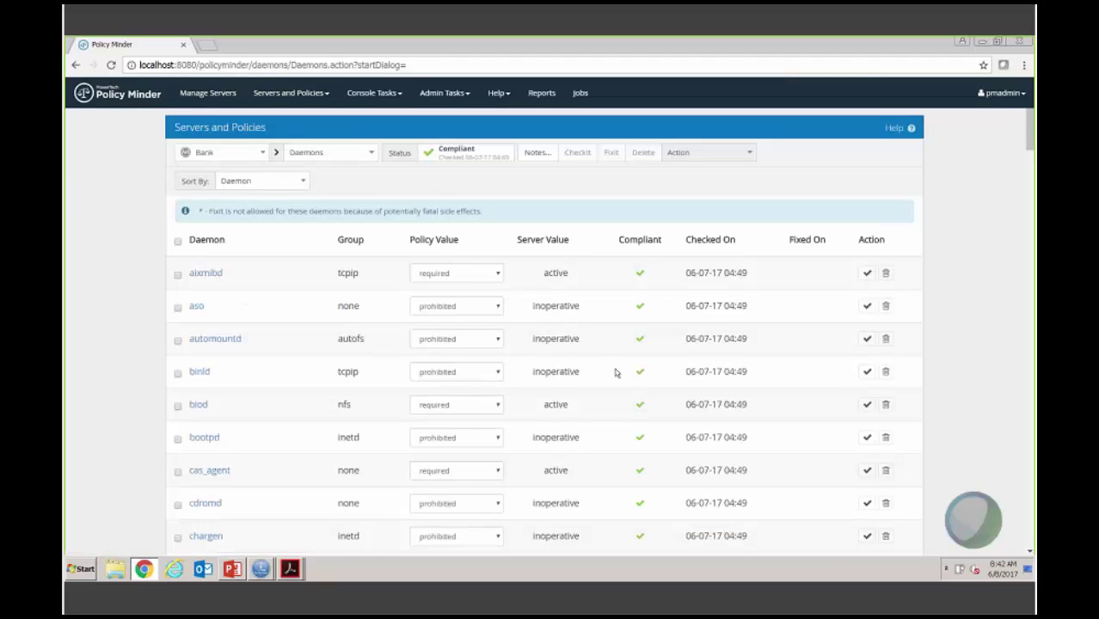
Step: Change the lpd daemon's Policy Value from prohibited to required and run CheckIt on it
{"action": "scroll", "coordinate": [615, 372], "scroll_direction": "down", "scroll_amount": 10}
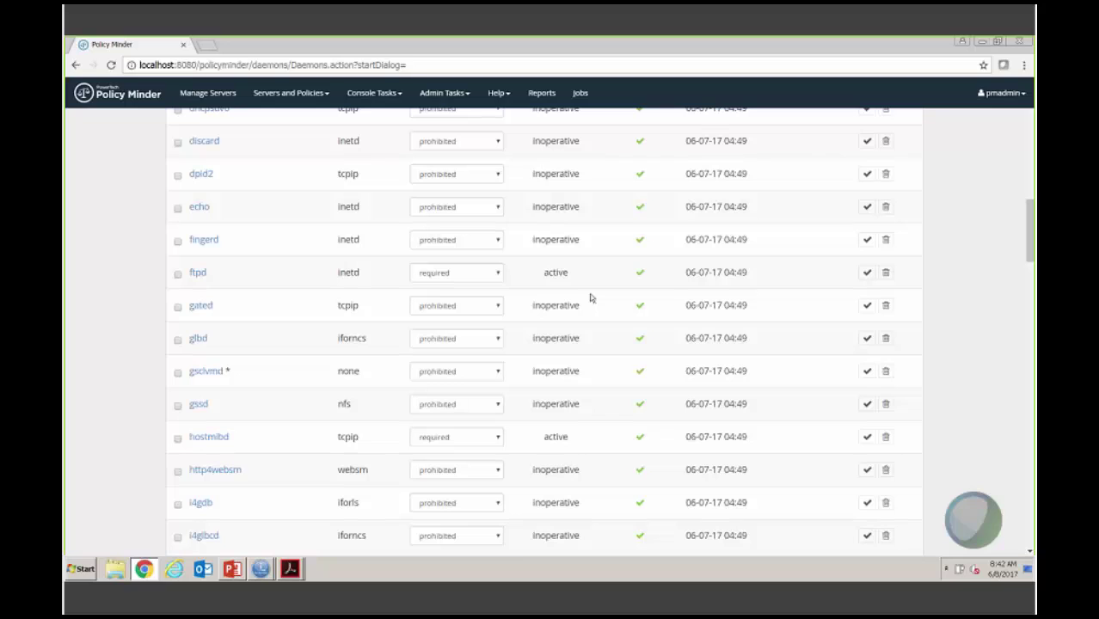
{"action": "scroll", "coordinate": [590, 298], "scroll_direction": "down", "scroll_amount": 10}
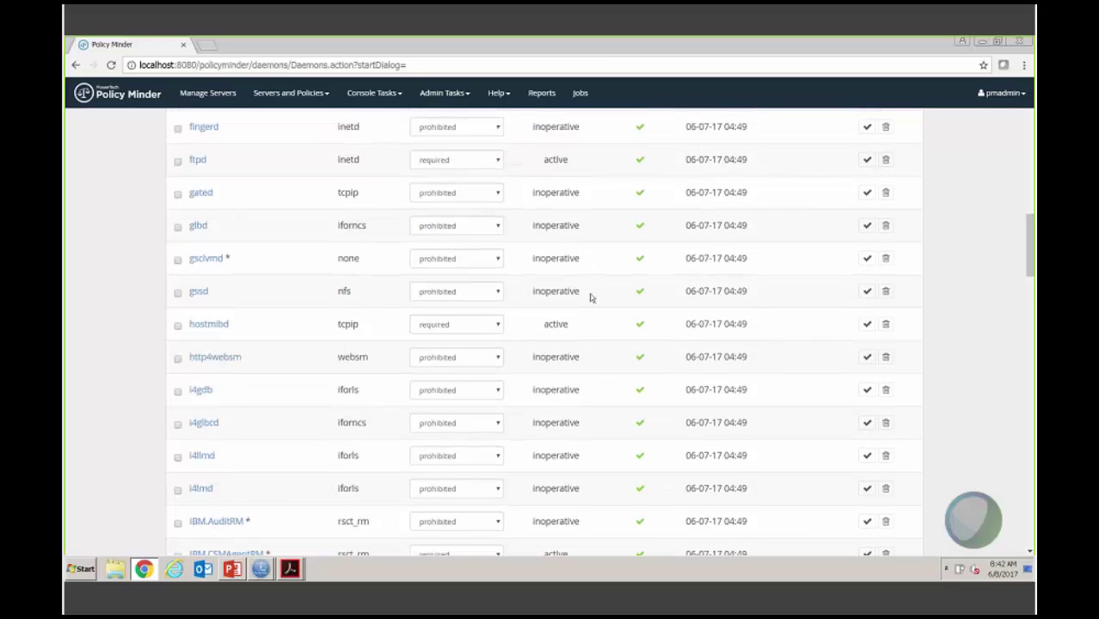
{"action": "scroll", "coordinate": [590, 298], "scroll_direction": "down", "scroll_amount": 2}
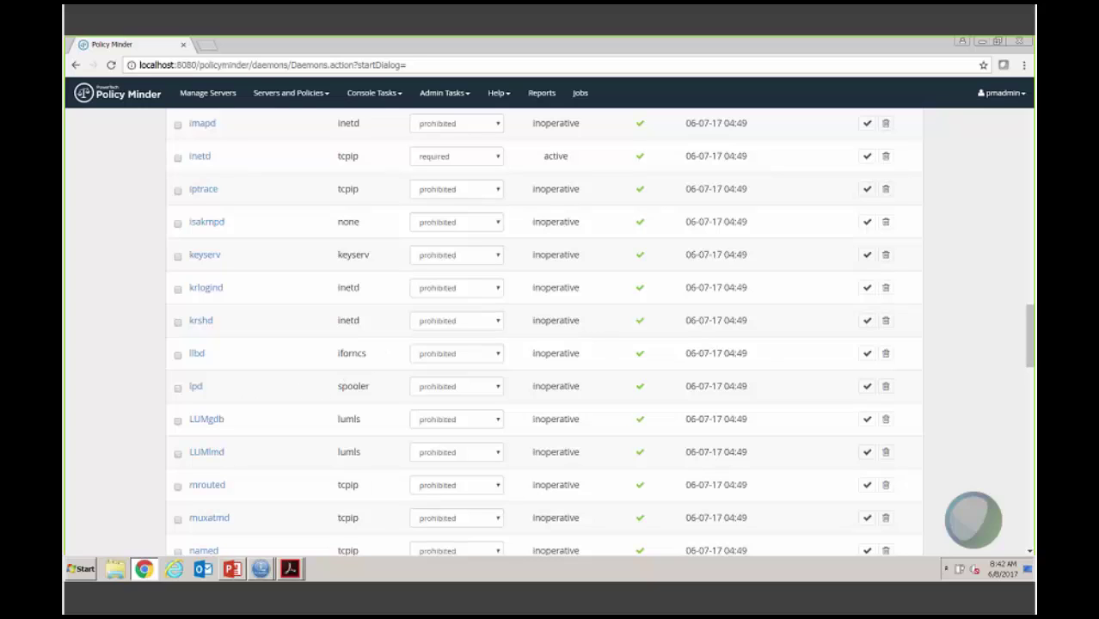
{"action": "left_click", "coordinate": [496, 389]}
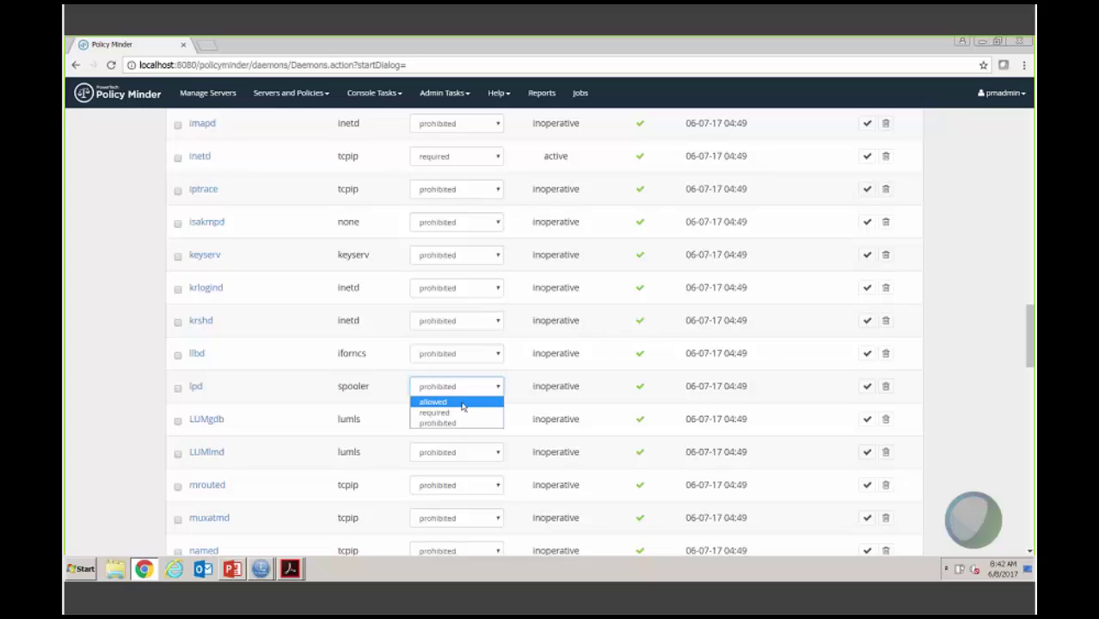
{"action": "left_click", "coordinate": [462, 403]}
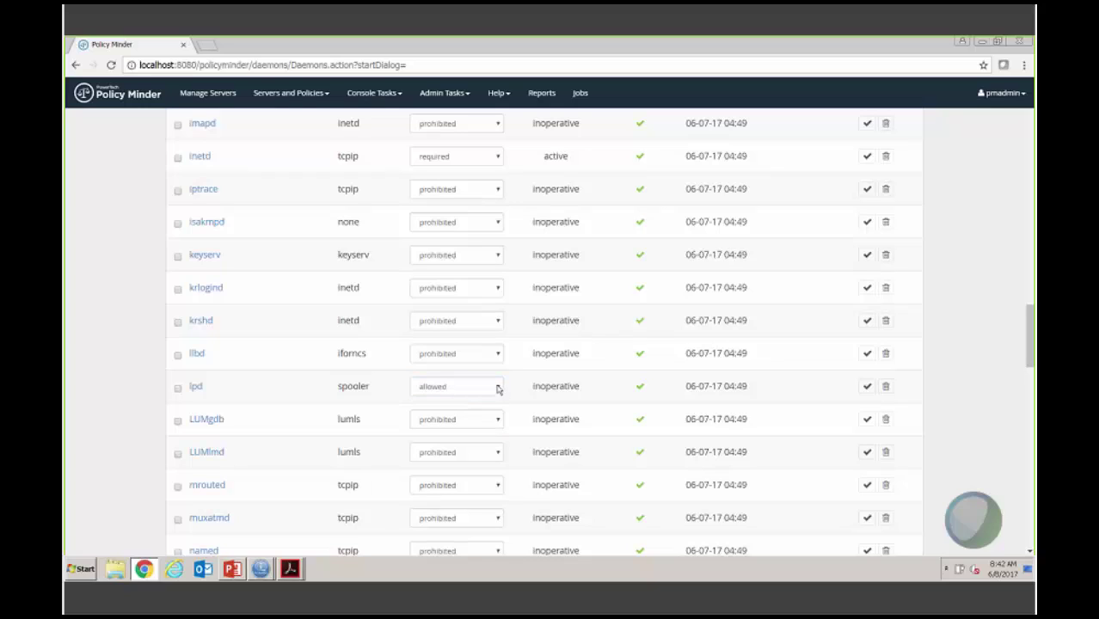
{"action": "left_click", "coordinate": [497, 388]}
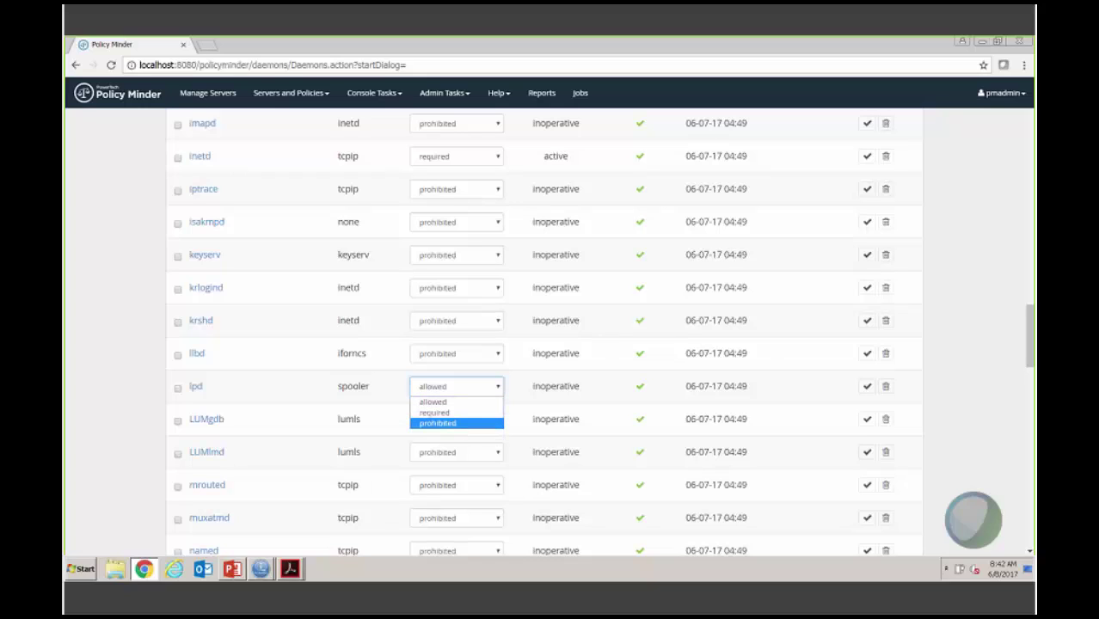
{"action": "left_click", "coordinate": [450, 415]}
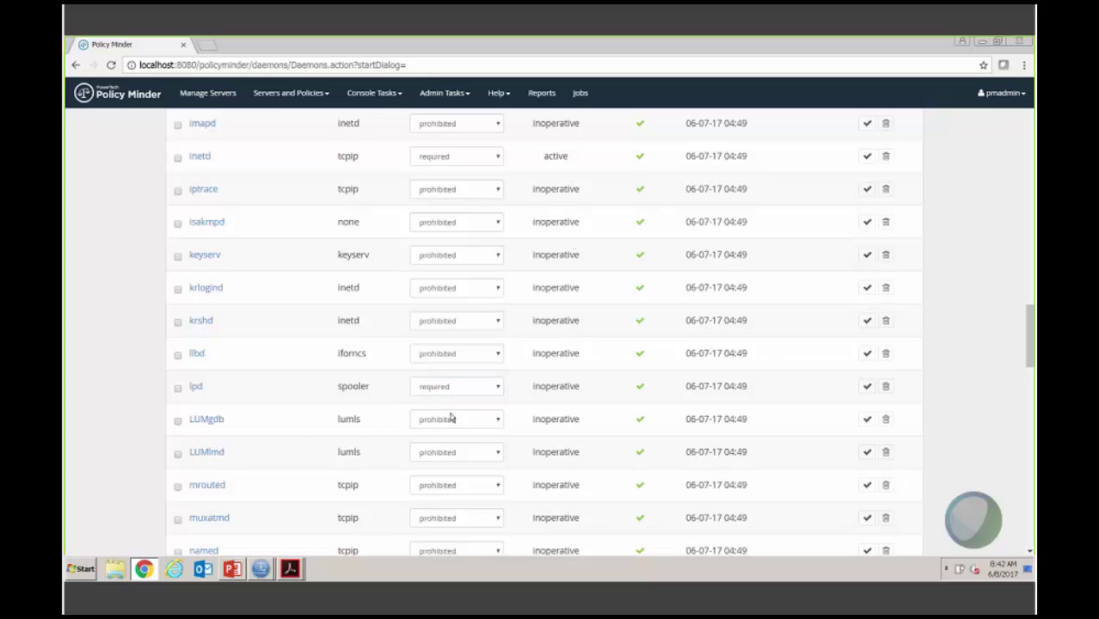
{"action": "left_click", "coordinate": [867, 389]}
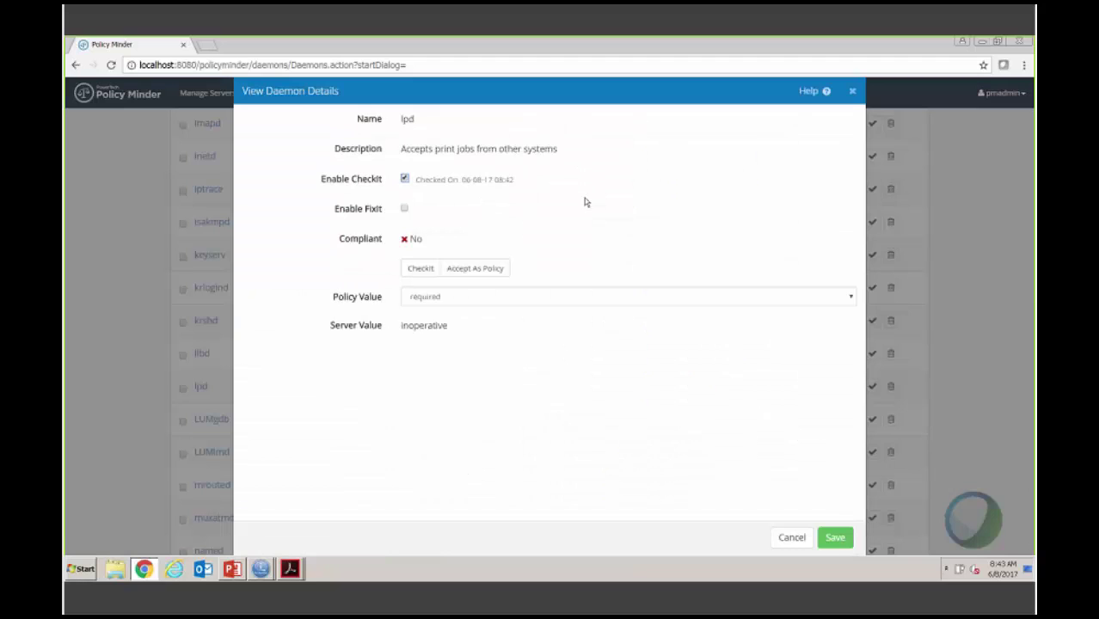
Step: Enable FixIt and fix lpd, then close its details and return to the top of the list
{"action": "left_click", "coordinate": [405, 209]}
{"action": "left_click", "coordinate": [455, 269]}
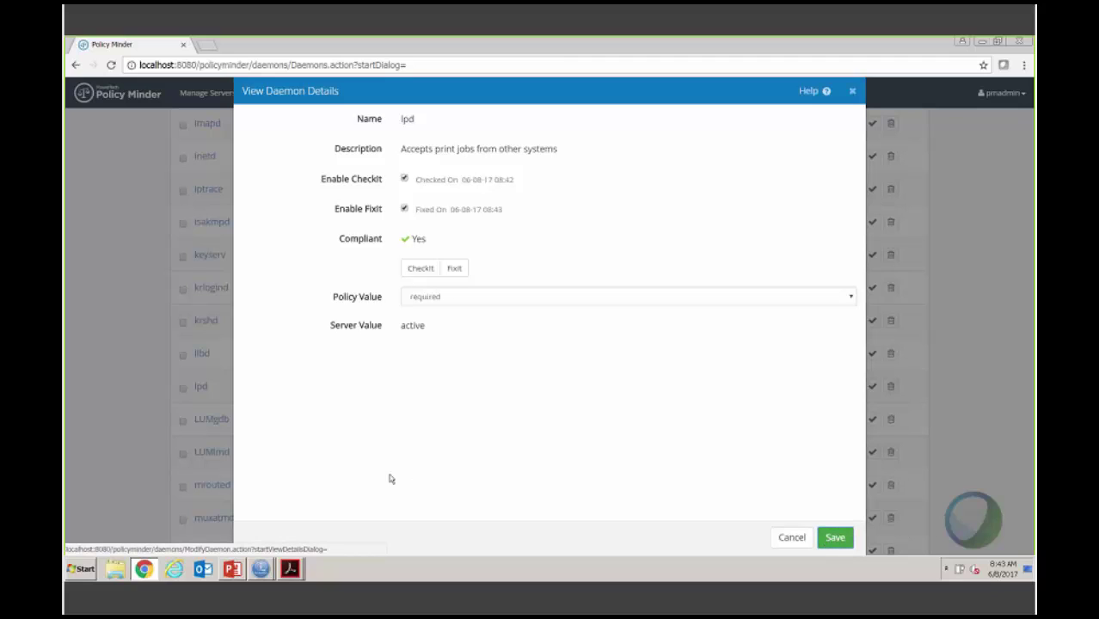
{"action": "key", "text": "Escape"}
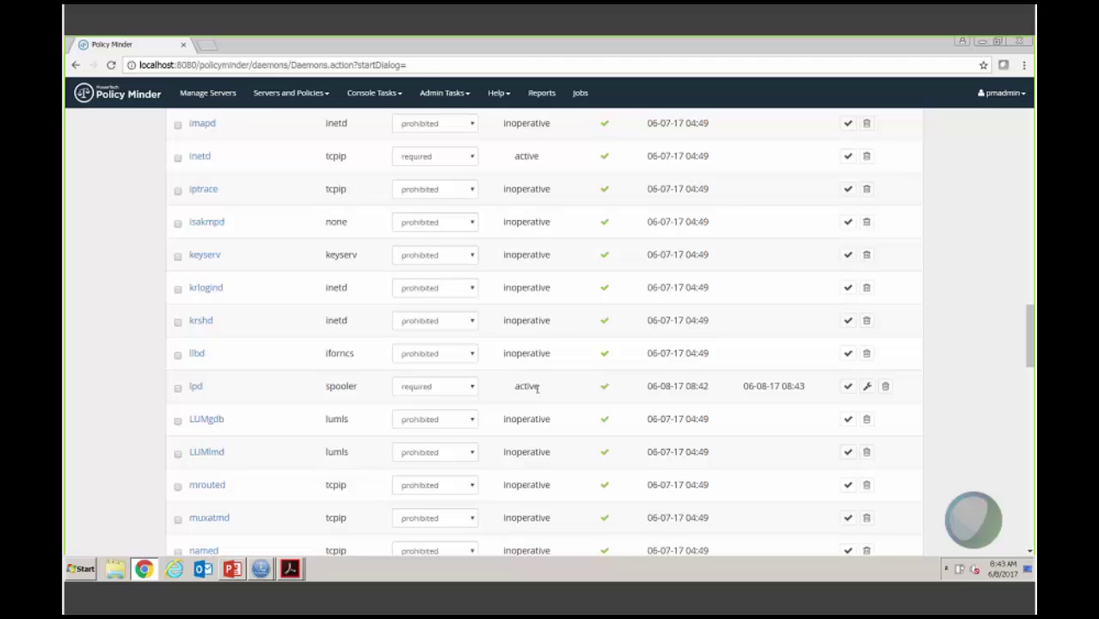
{"action": "scroll", "coordinate": [537, 388], "scroll_direction": "up", "scroll_amount": 8}
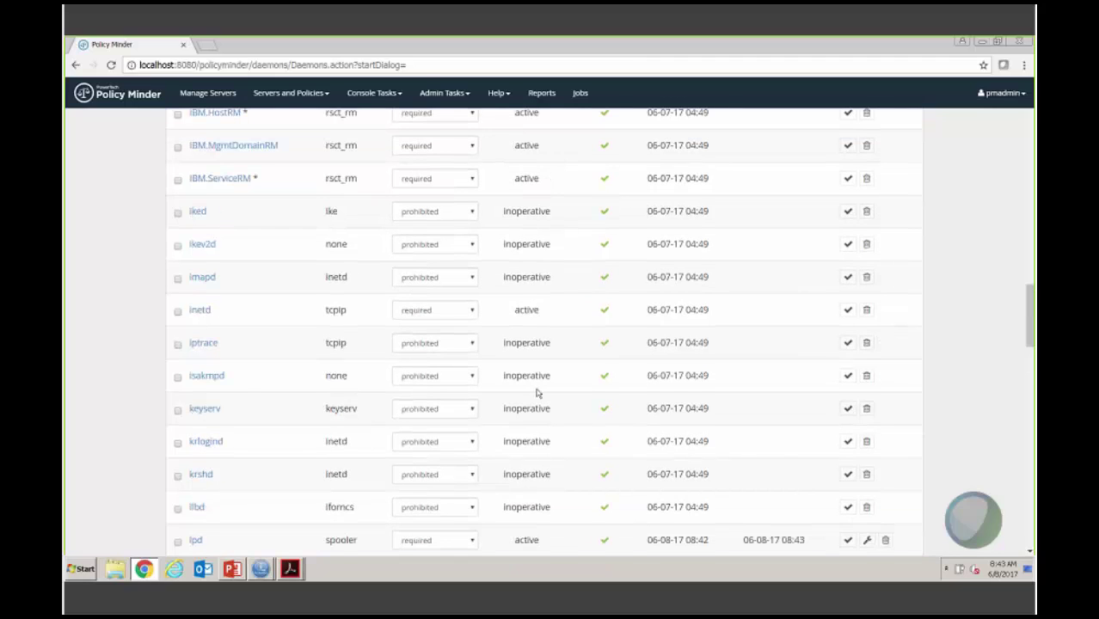
{"action": "scroll", "coordinate": [537, 391], "scroll_direction": "up", "scroll_amount": 6}
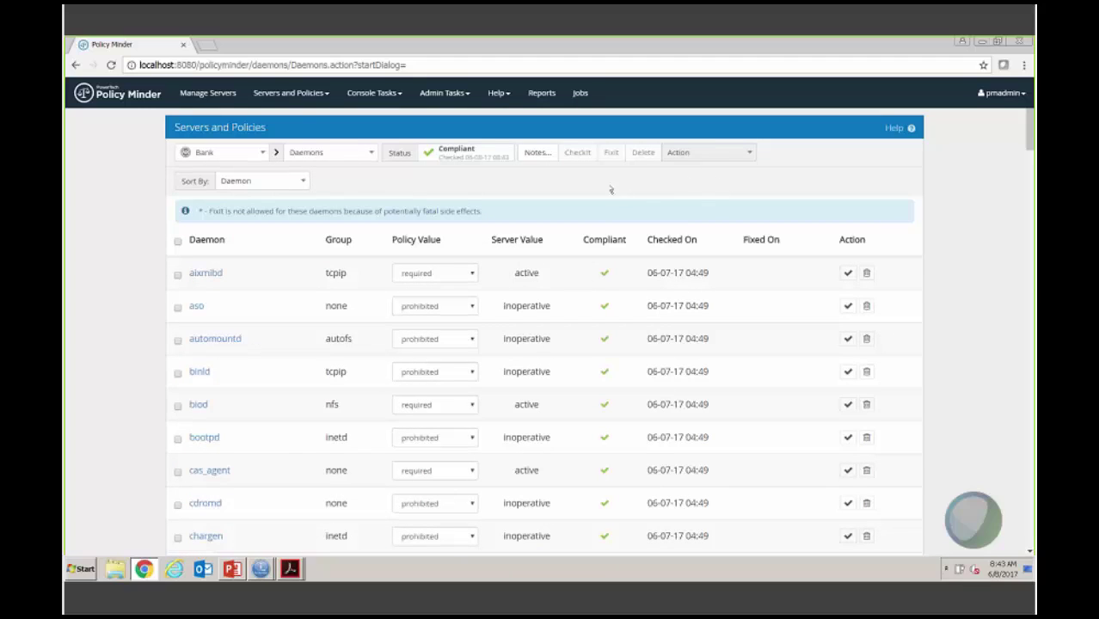
Step: Set the 'Check compliance of all categories' job to run every Monday at 2am and view its servers
{"action": "left_click", "coordinate": [582, 97]}
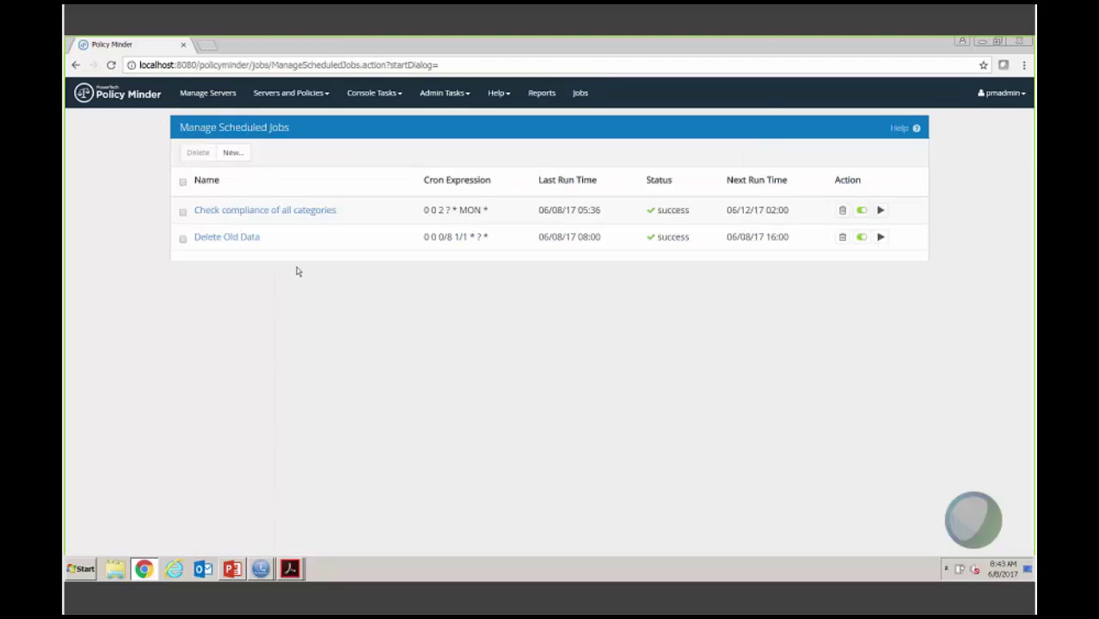
{"action": "left_click", "coordinate": [261, 214]}
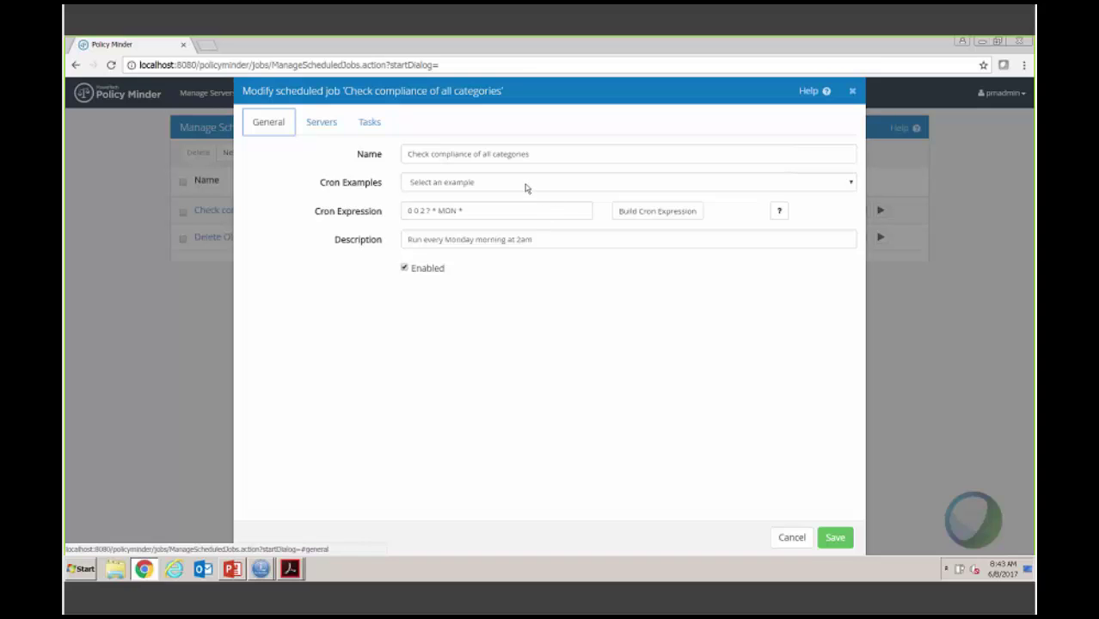
{"action": "left_click", "coordinate": [527, 184]}
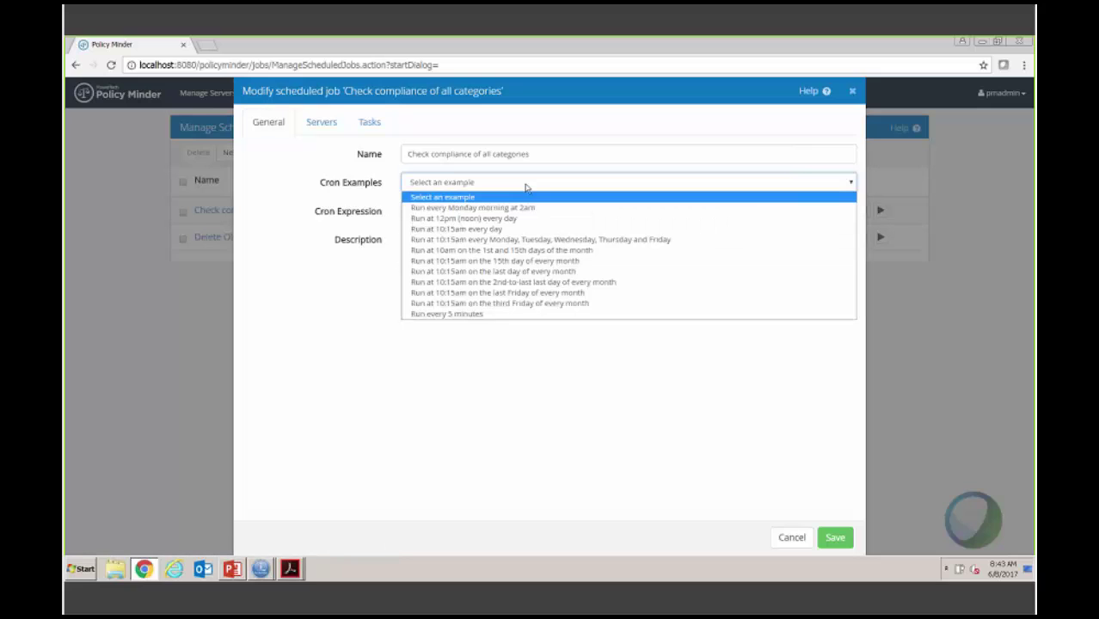
{"action": "left_click", "coordinate": [526, 184]}
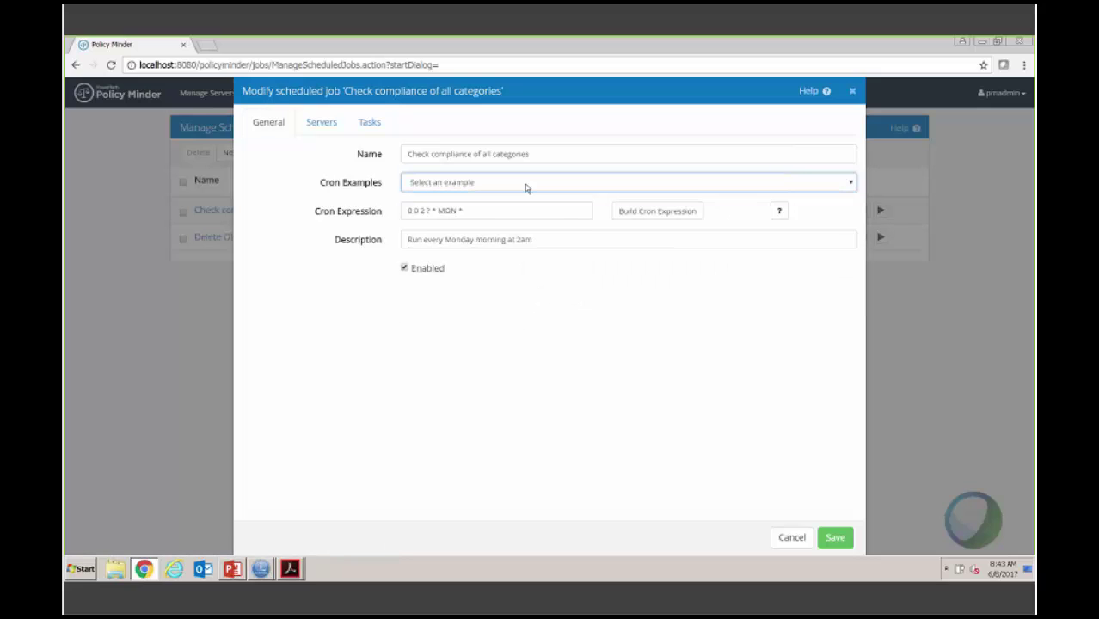
{"action": "left_click", "coordinate": [527, 184]}
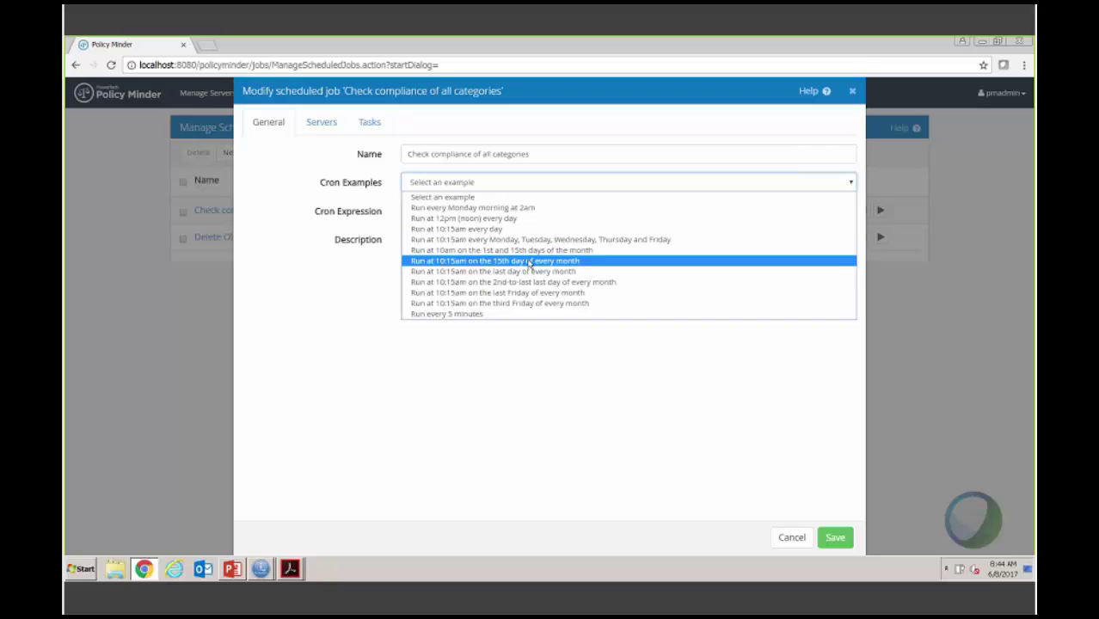
{"action": "left_click", "coordinate": [534, 209]}
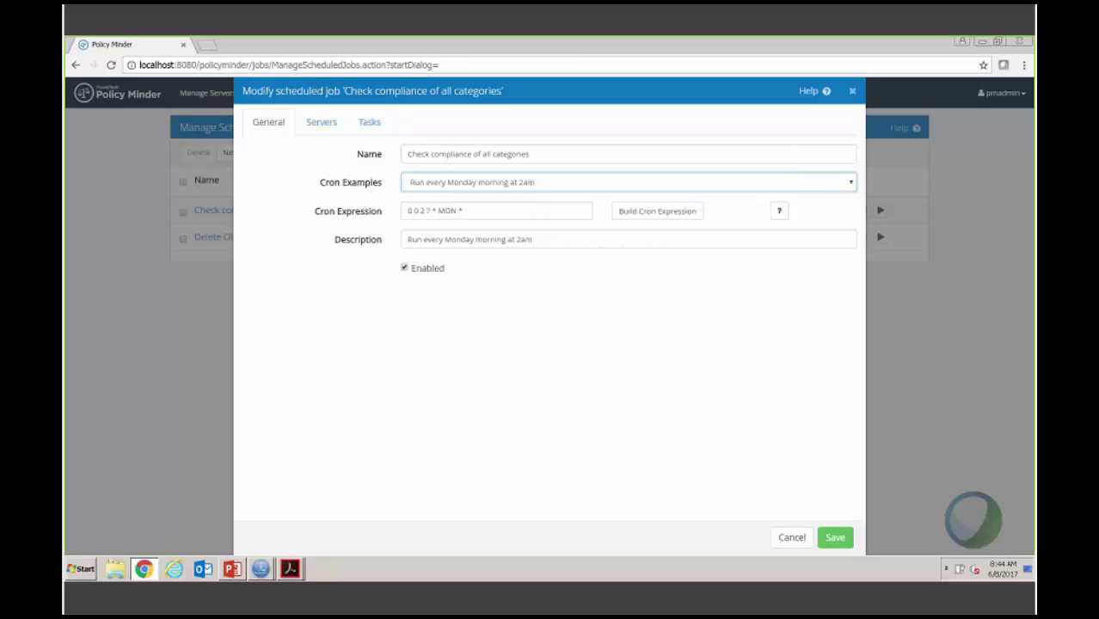
{"action": "left_click", "coordinate": [321, 123]}
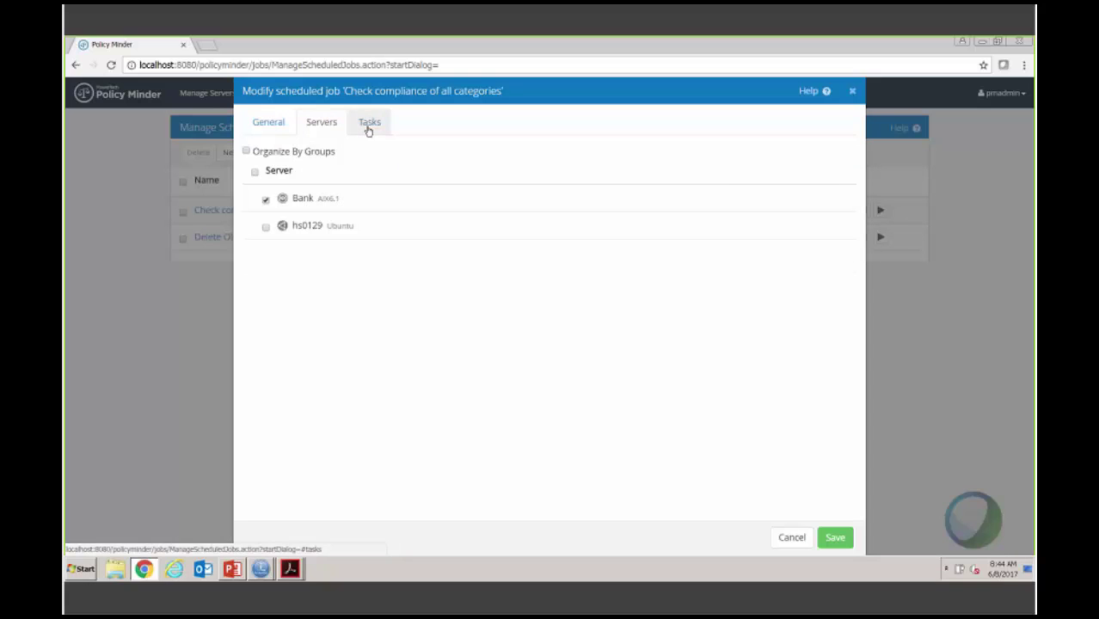
Step: On the job's Tasks tab, add a new task with Action Fixit and Policy Type UserAccounts
{"action": "left_click", "coordinate": [368, 127]}
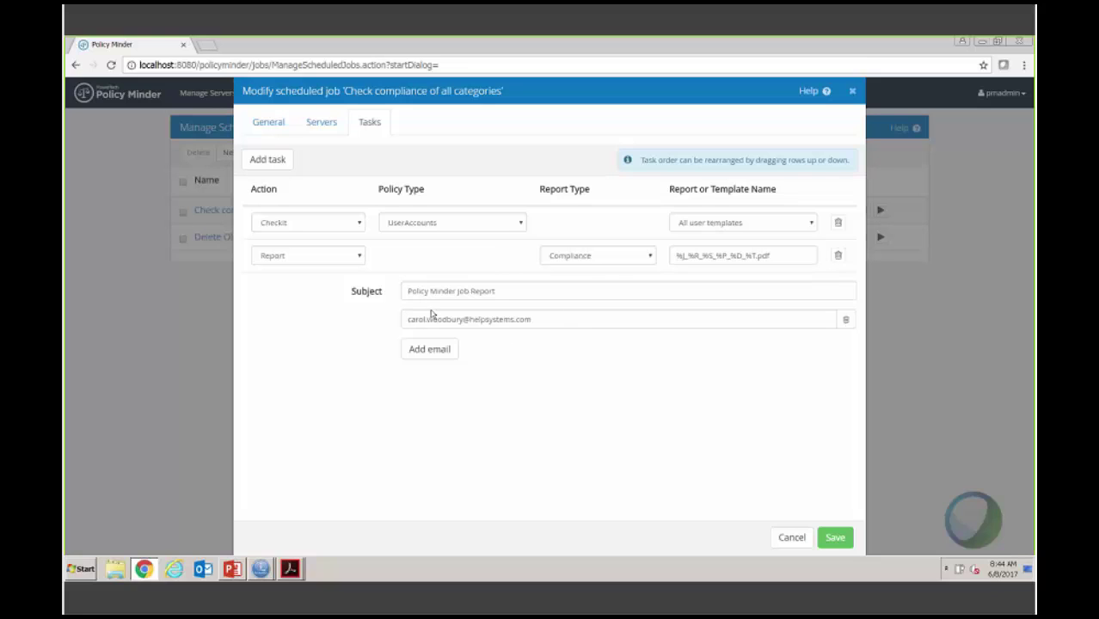
{"action": "left_click", "coordinate": [279, 161]}
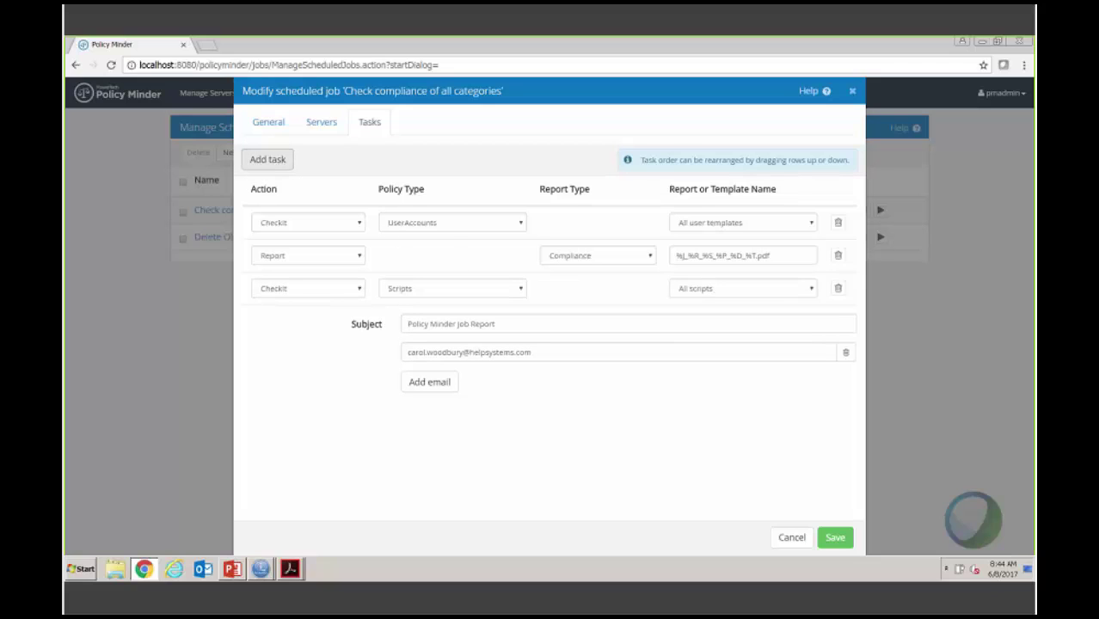
{"action": "left_click", "coordinate": [359, 294]}
{"action": "left_click", "coordinate": [314, 314]}
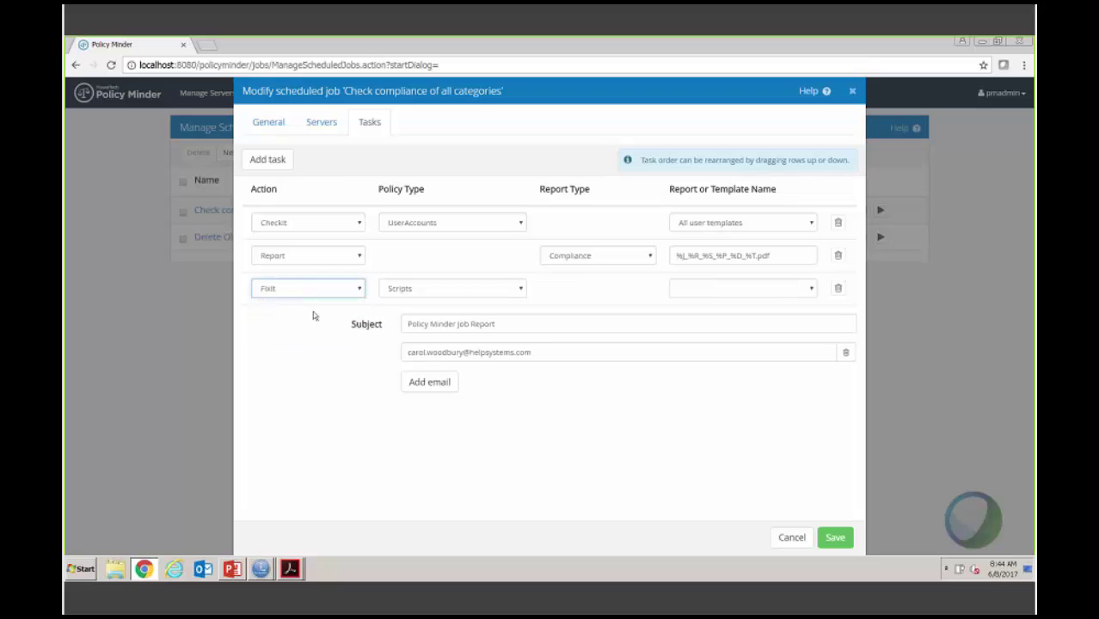
{"action": "left_click", "coordinate": [521, 291]}
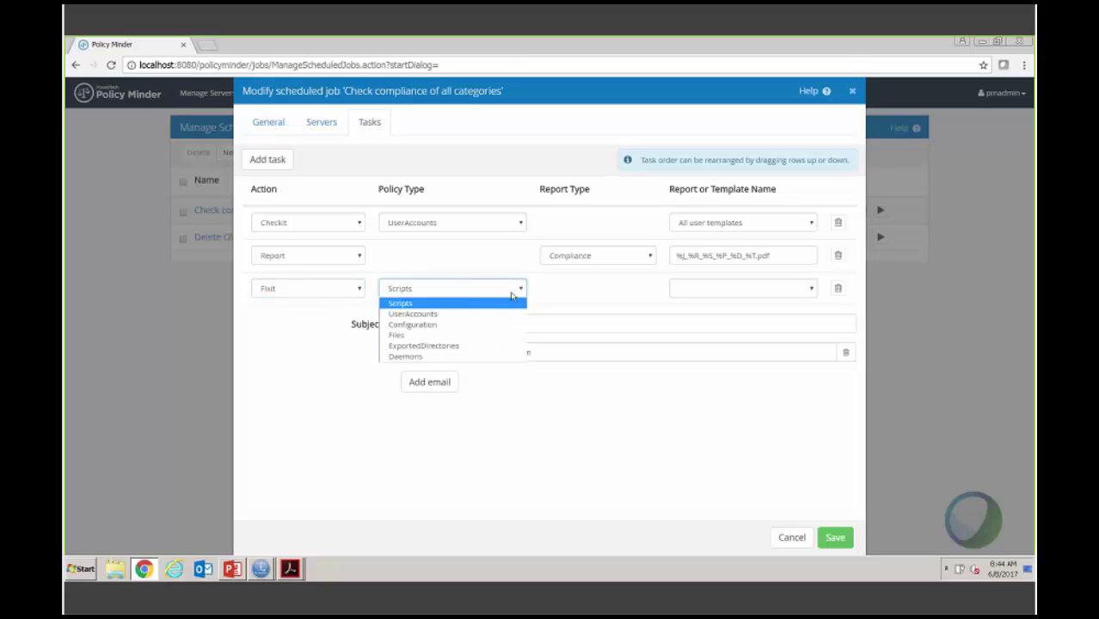
{"action": "left_click", "coordinate": [451, 313]}
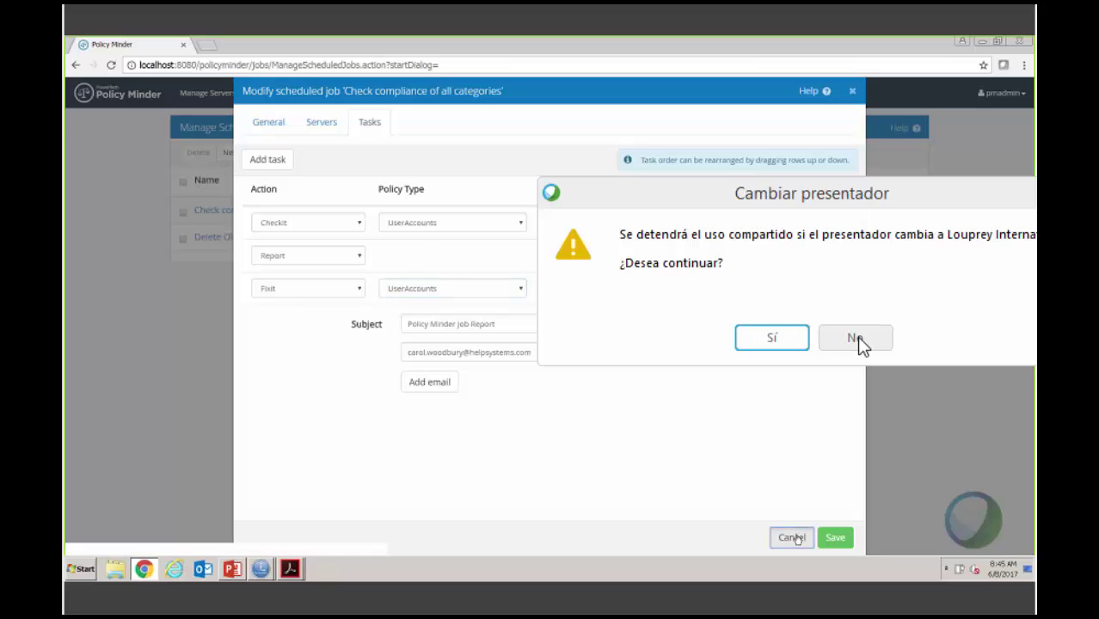
Step: Cancel the job edits and go to Manage Servers, handling the screen-sharing presenter prompts
{"action": "left_click", "coordinate": [793, 537]}
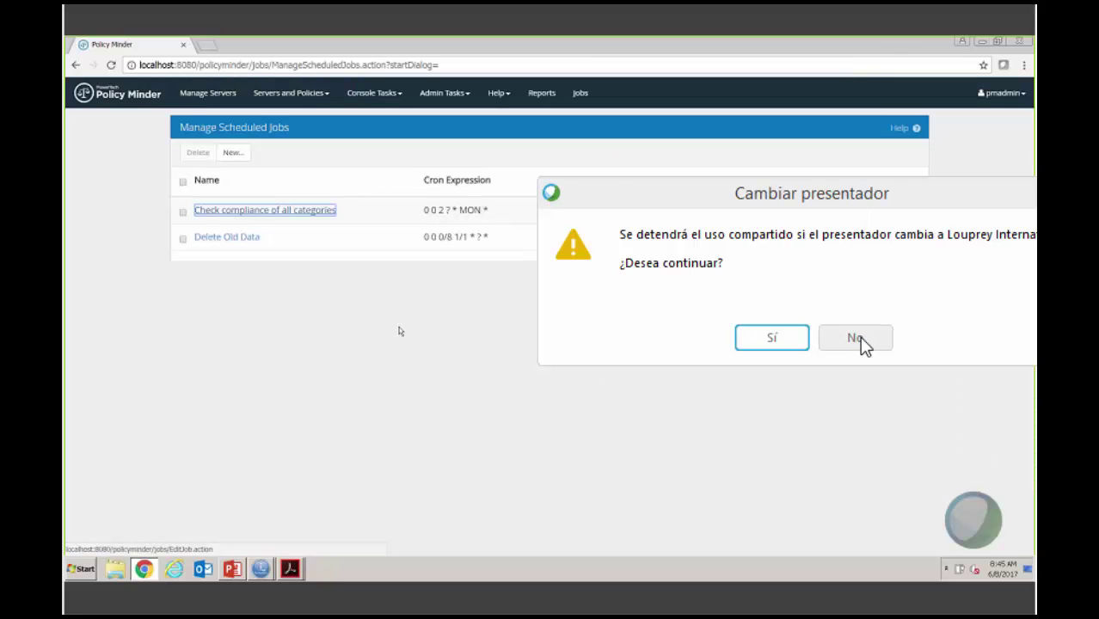
{"action": "left_click", "coordinate": [857, 337]}
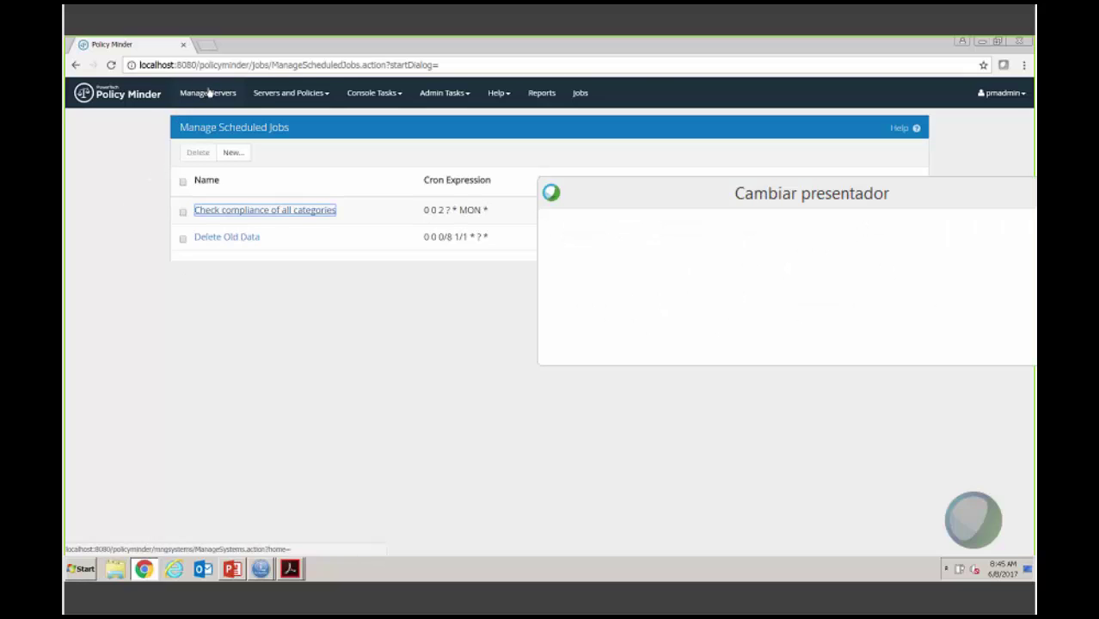
{"action": "left_click", "coordinate": [208, 93]}
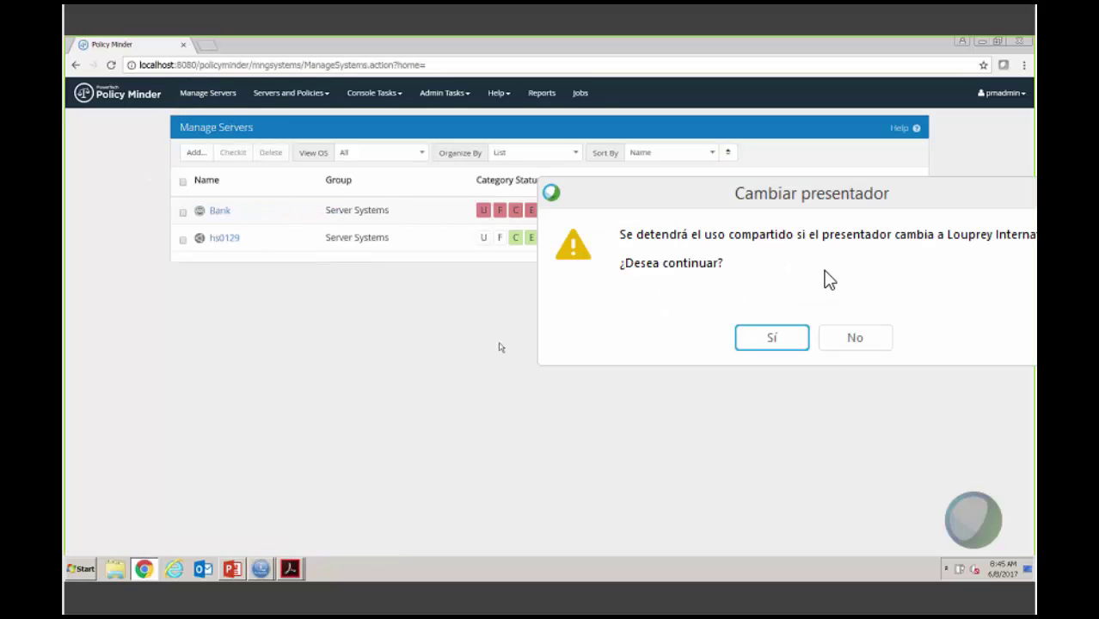
{"action": "left_click", "coordinate": [771, 337]}
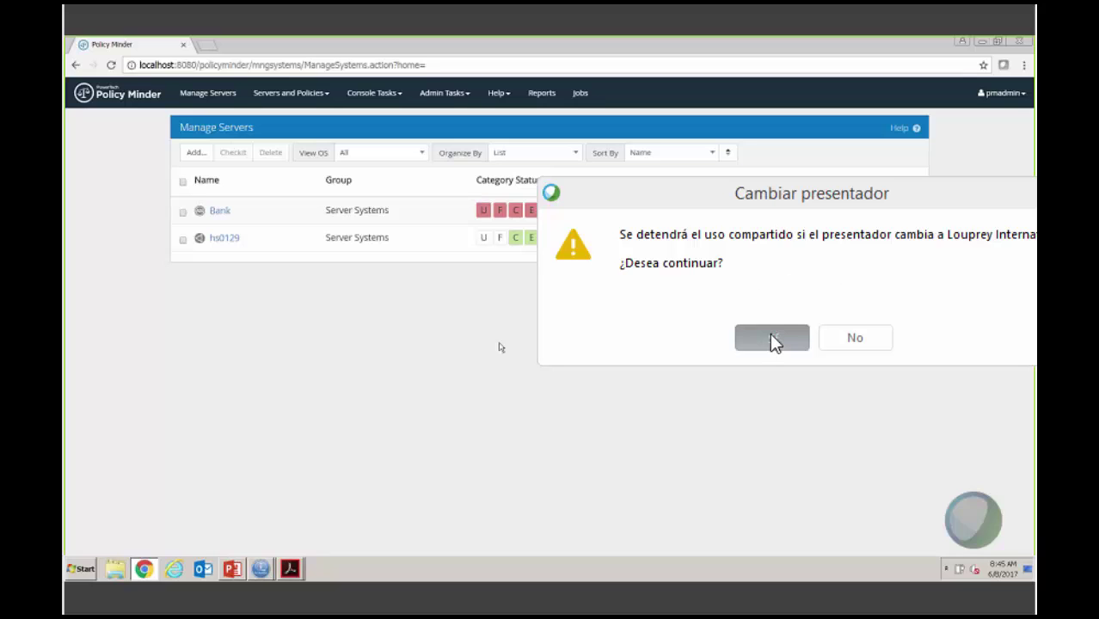